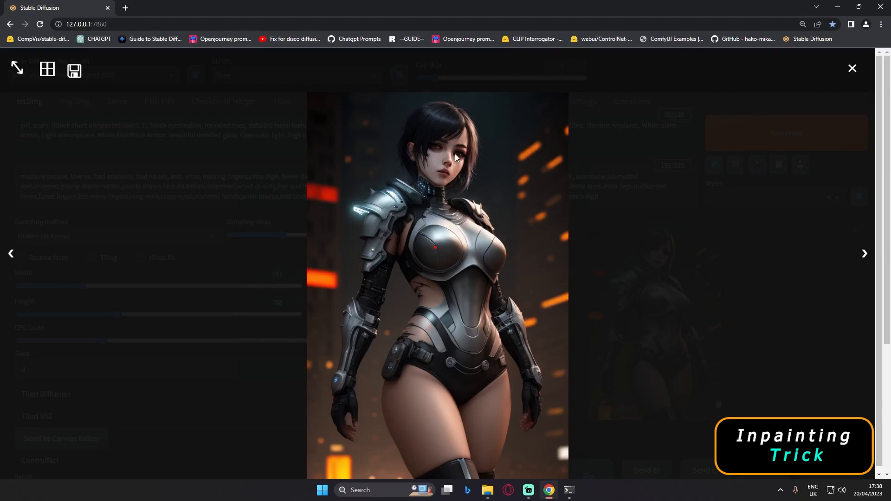
Review the generated full-body image and the existing inpainted portrait result in img2img at full size
left_click(627, 247)
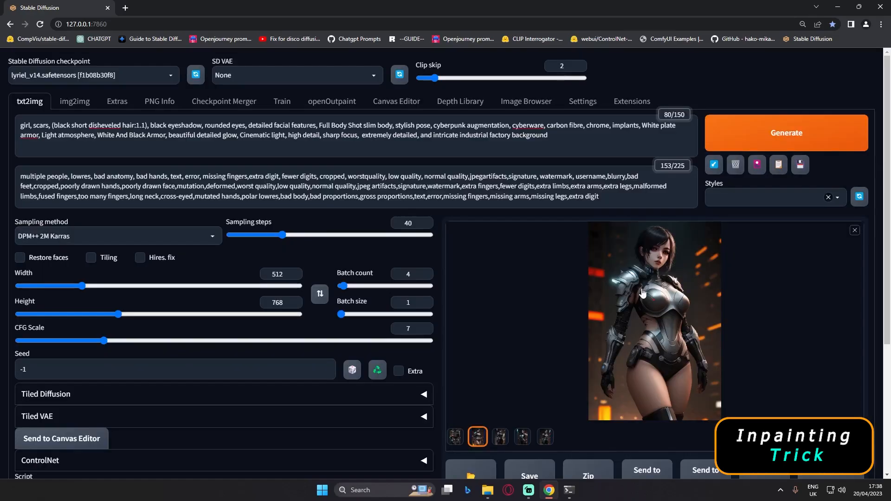
left_click(74, 101)
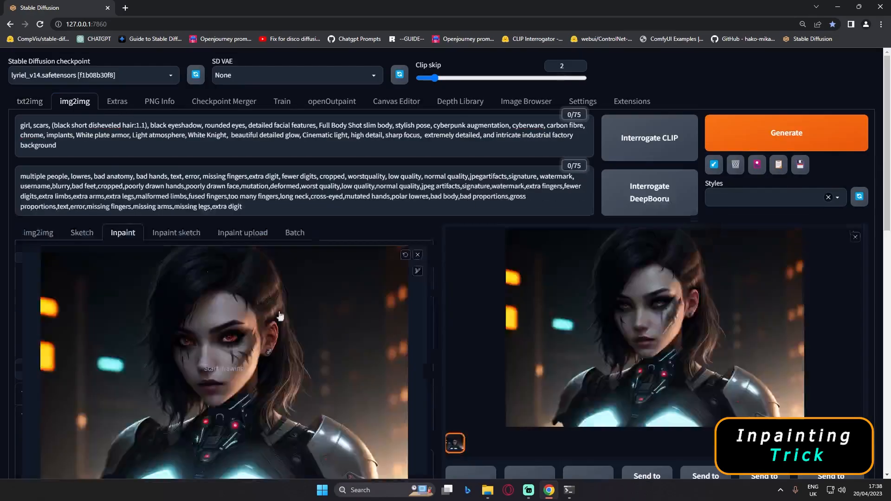
scroll(440, 371, "down", 3)
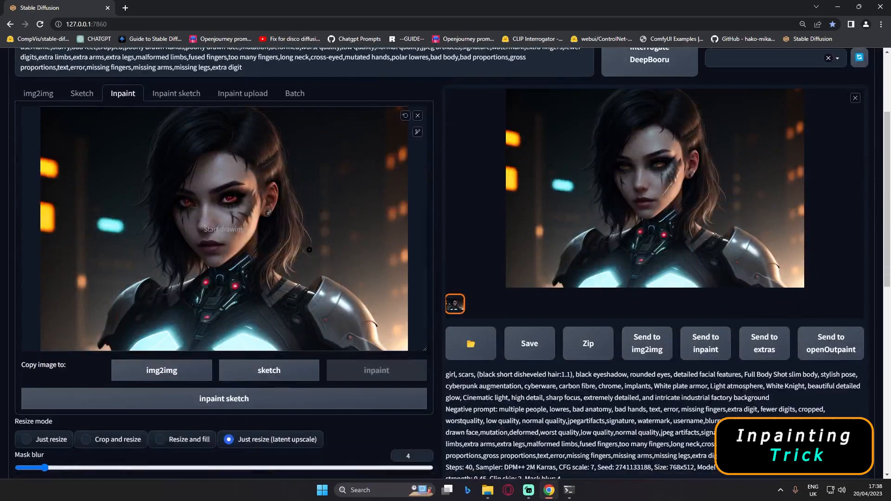
scroll(668, 232, "up", 1)
left_click(640, 217)
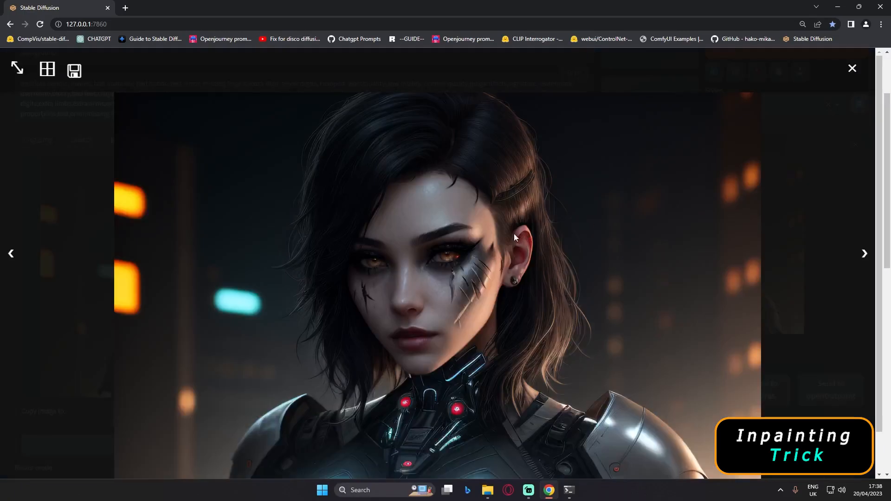
left_click(805, 291)
scroll(573, 278, "up", 3)
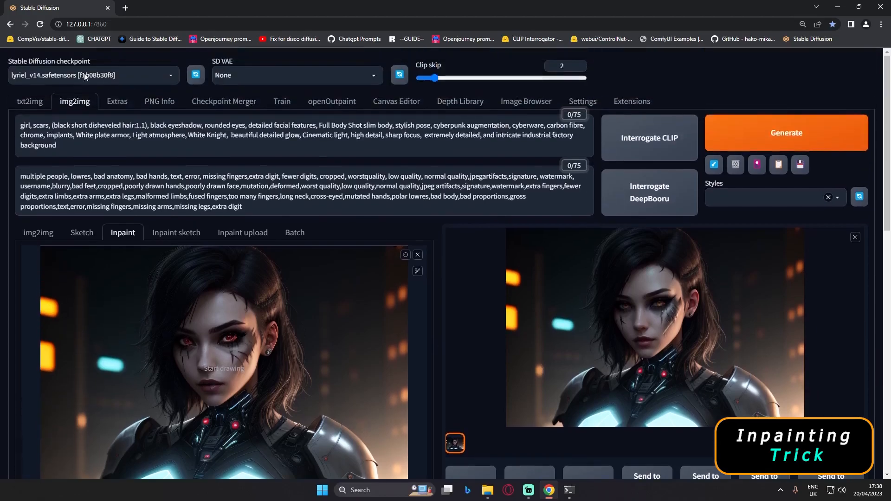
Inspect the short-haired full-body txt2img image at full size and send it to Extras
left_click(36, 106)
left_click(668, 294)
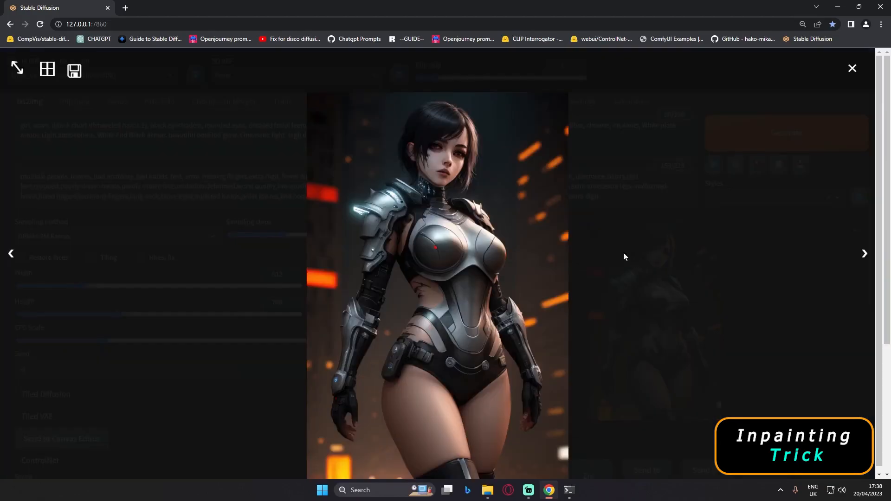
left_click(602, 282)
scroll(757, 360, "down", 3)
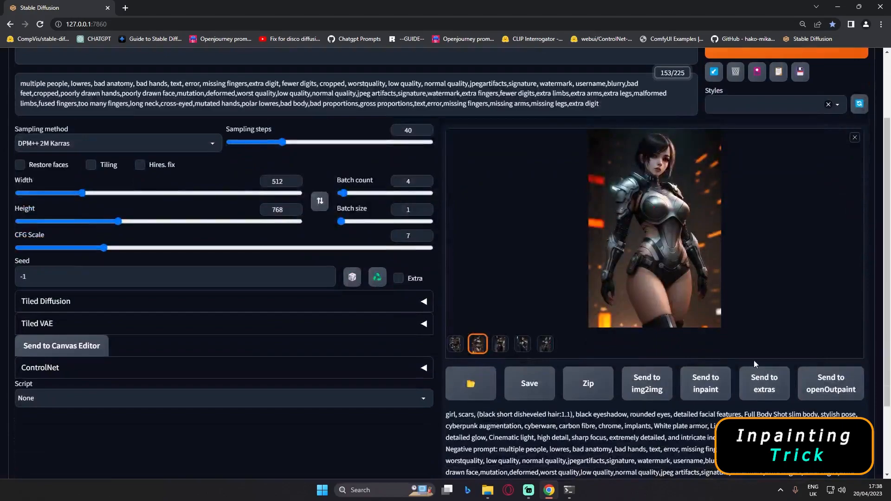
left_click(765, 390)
Upscale the full-body image by a factor of 2 using the 4x-UltraSharp upscaler
scroll(350, 292, "up", 1)
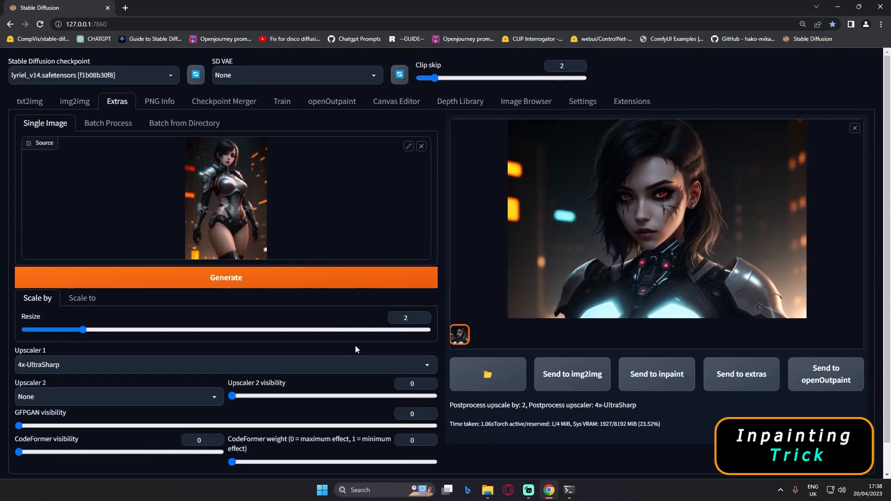
left_click(34, 366)
left_click(37, 289)
double_click(411, 317)
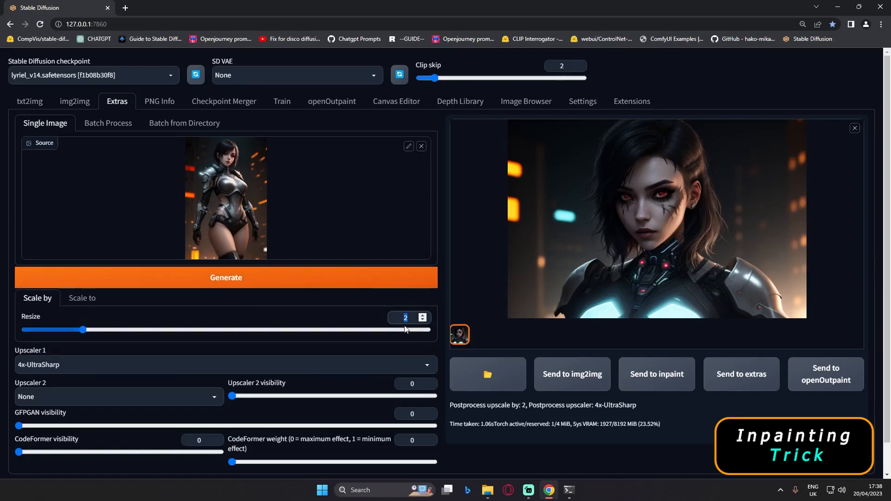
left_click(226, 279)
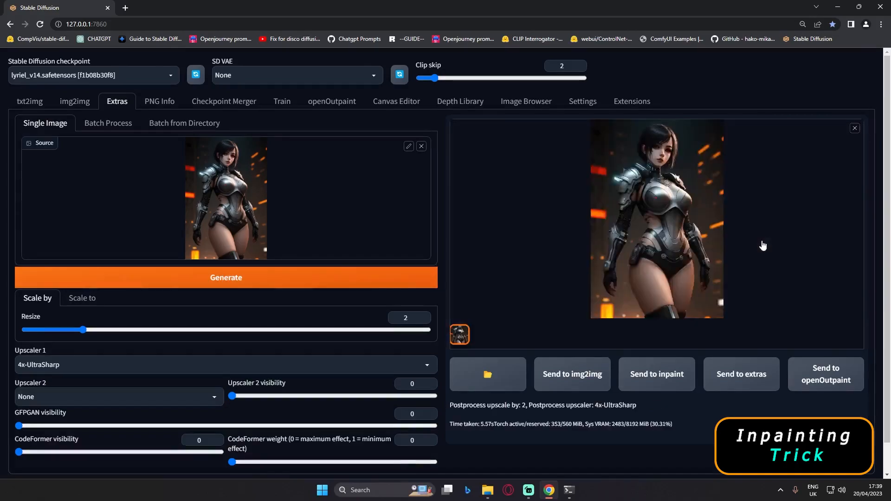
Inspect the upscaled image at full size and send it to Inpaint
left_click(692, 188)
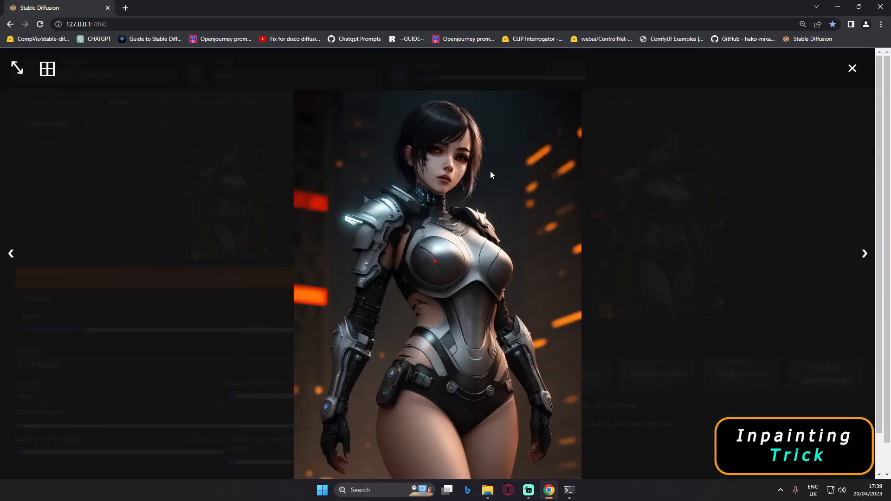
left_click(757, 233)
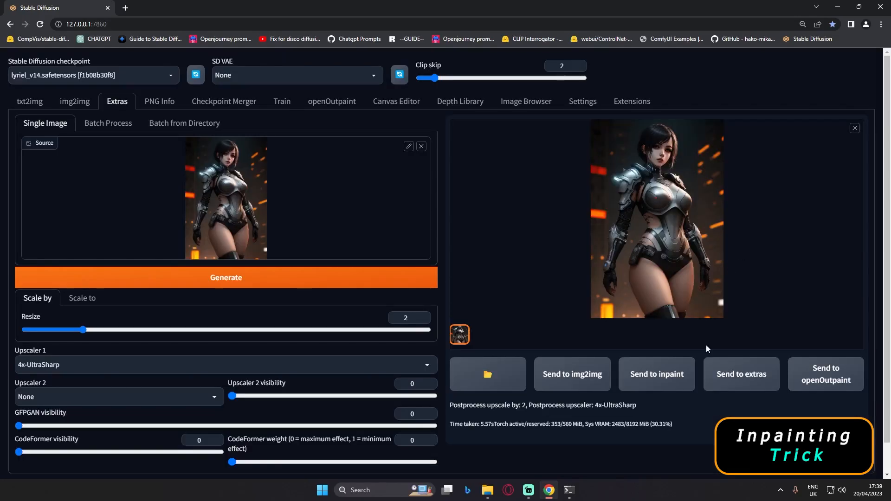
left_click(655, 380)
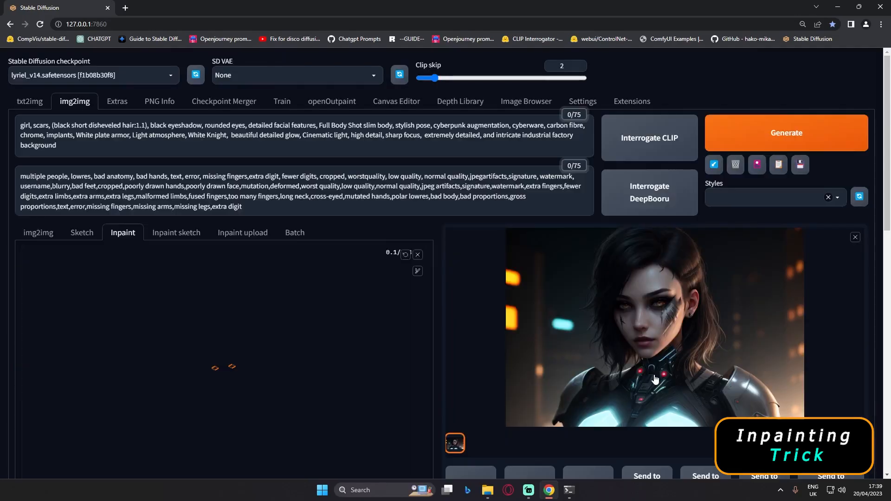
scroll(223, 365, "down", 2)
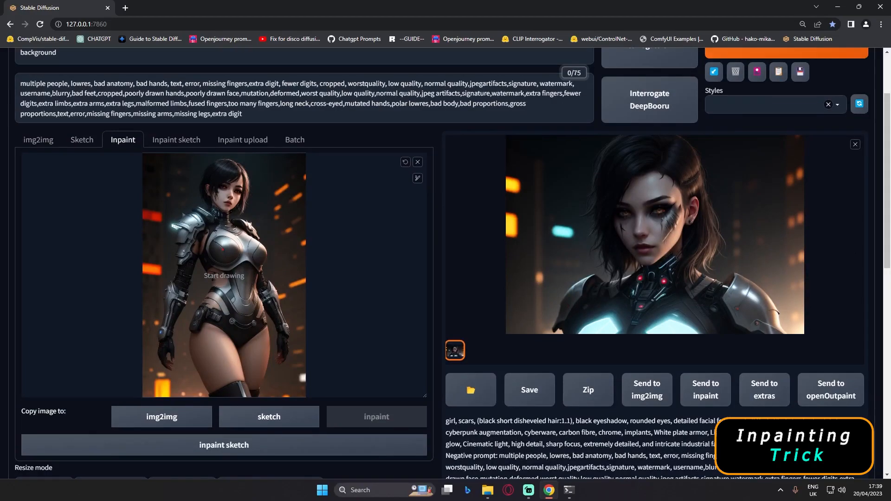
scroll(445, 264, "up", 1)
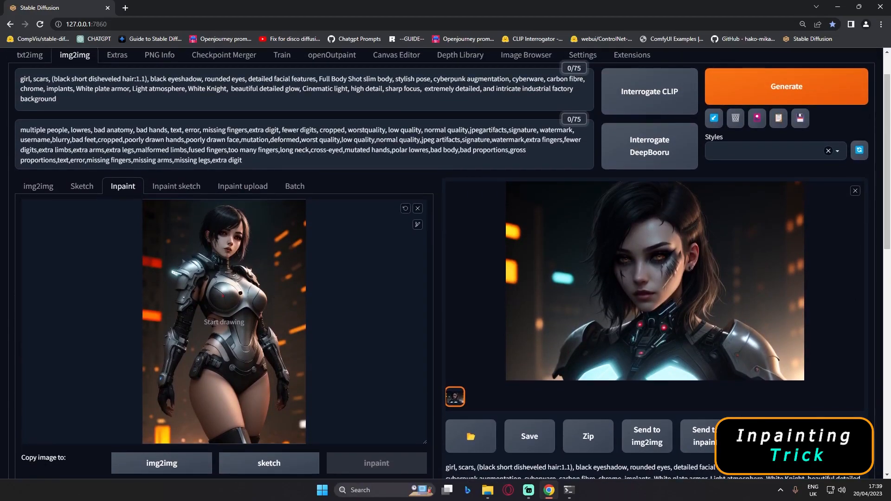
Set the inpainting output size to a width of 512 and a height of 768
scroll(223, 260, "down", 8)
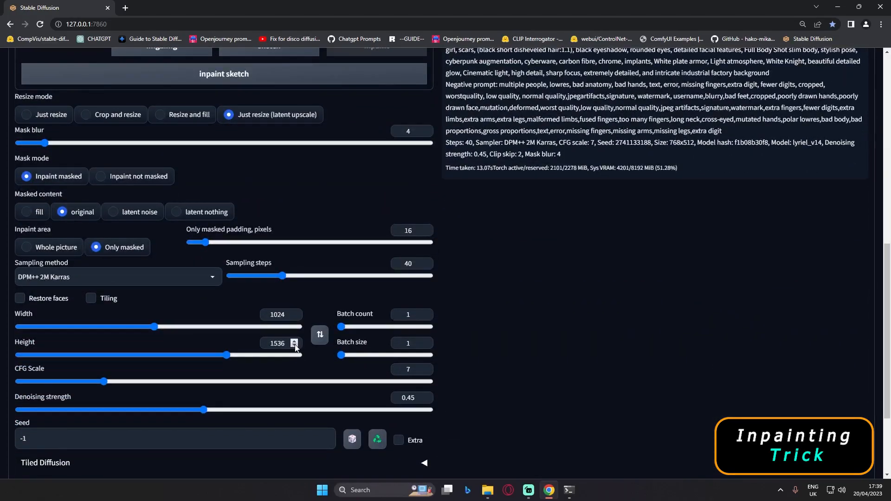
left_click_drag(270, 315, 315, 313)
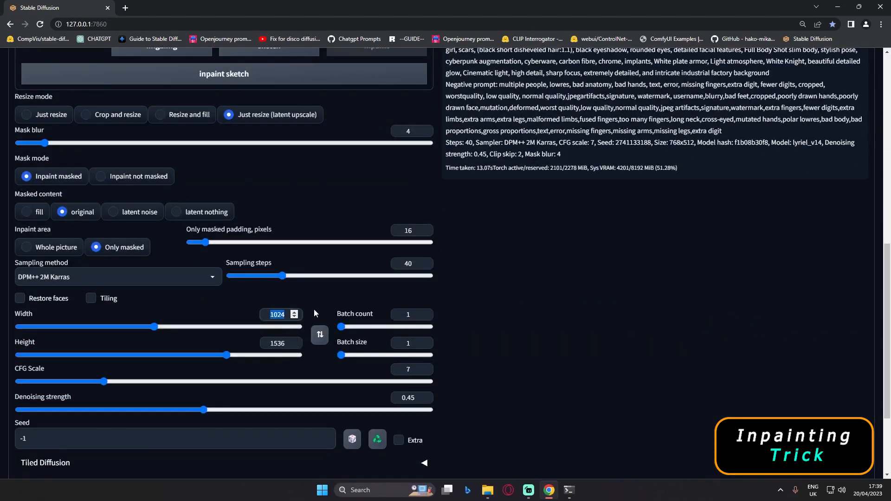
type("512")
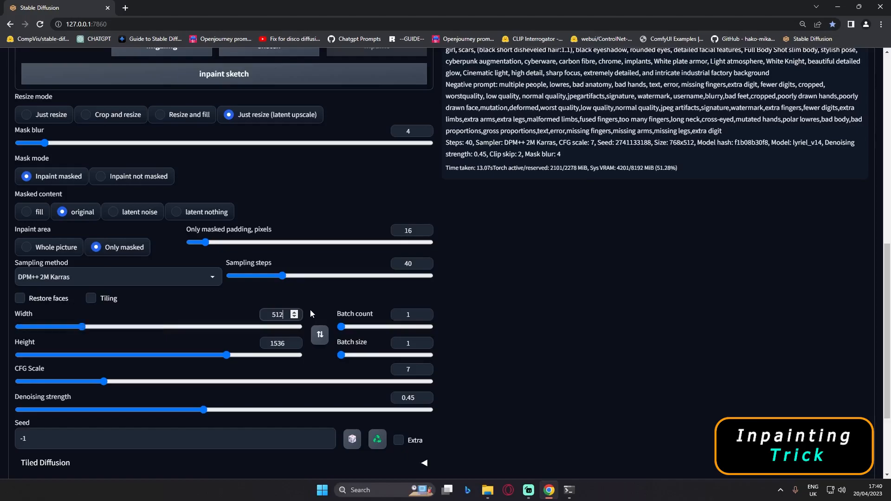
scroll(313, 344, "up", 10)
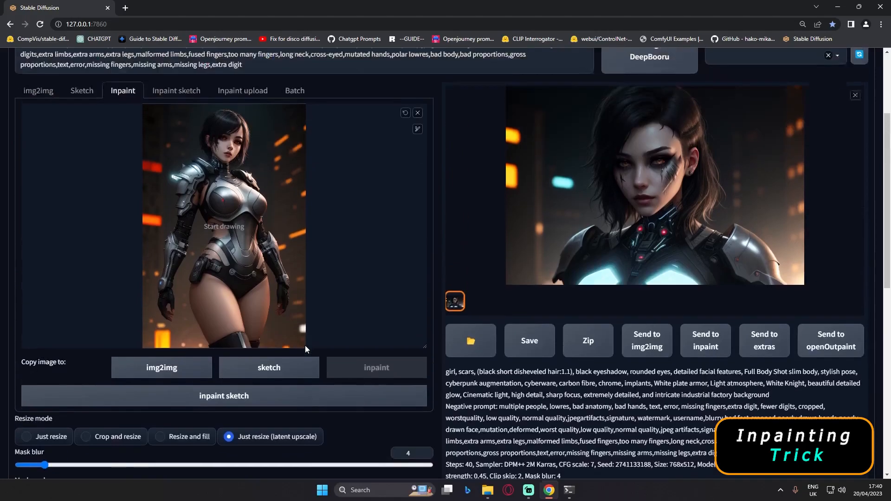
Enlarge the inpaint canvas, paint a mask over the woman's whole face and restore the normal canvas view
scroll(228, 241, "up", 6)
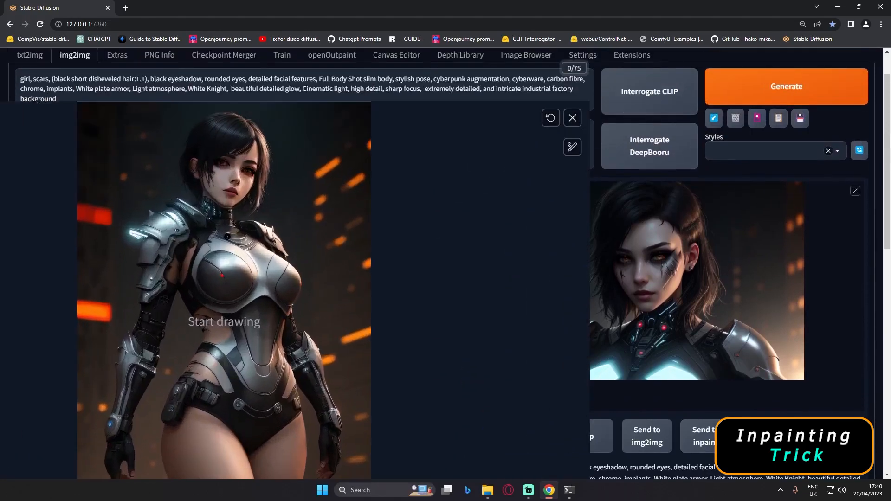
key("f")
scroll(292, 186, "up", 2)
mouse_move(298, 182)
left_mouse_down()
mouse_move(251, 206)
mouse_move(225, 203)
mouse_move(262, 248)
mouse_move(296, 201)
mouse_move(265, 225)
left_mouse_up()
key("r")
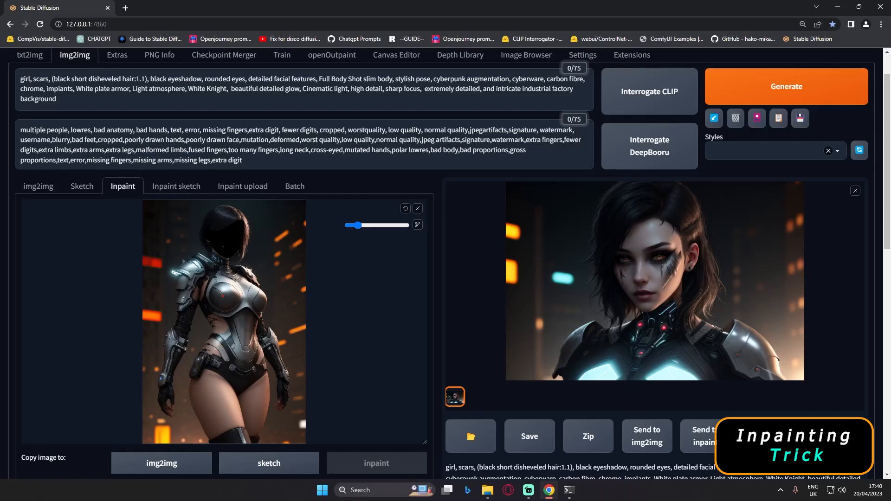
Check the mask, inpaint area, padding and denoising settings, and generate the inpainting of the masked face
scroll(257, 240, "down", 6)
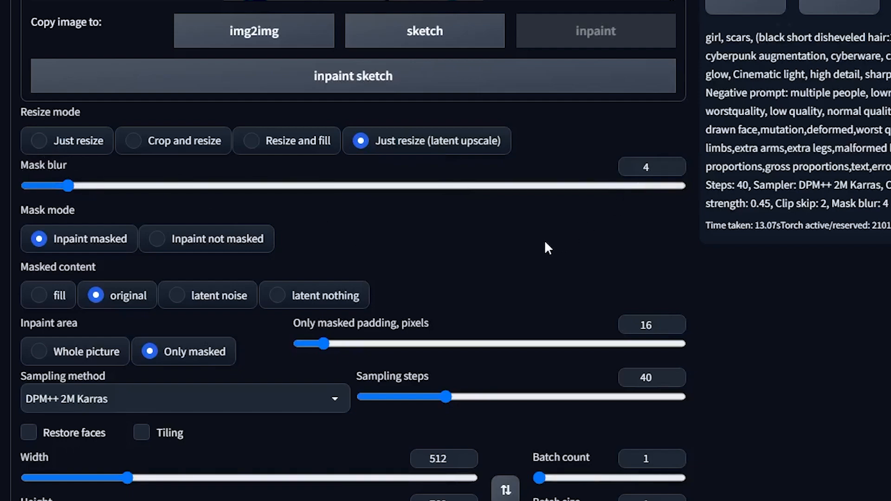
scroll(131, 177, "down", 2)
scroll(131, 176, "down", 2)
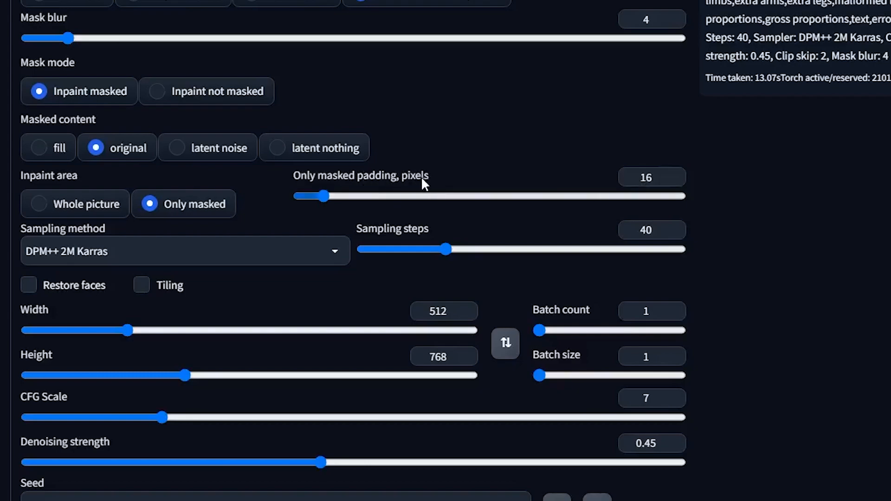
scroll(330, 221, "down", 3)
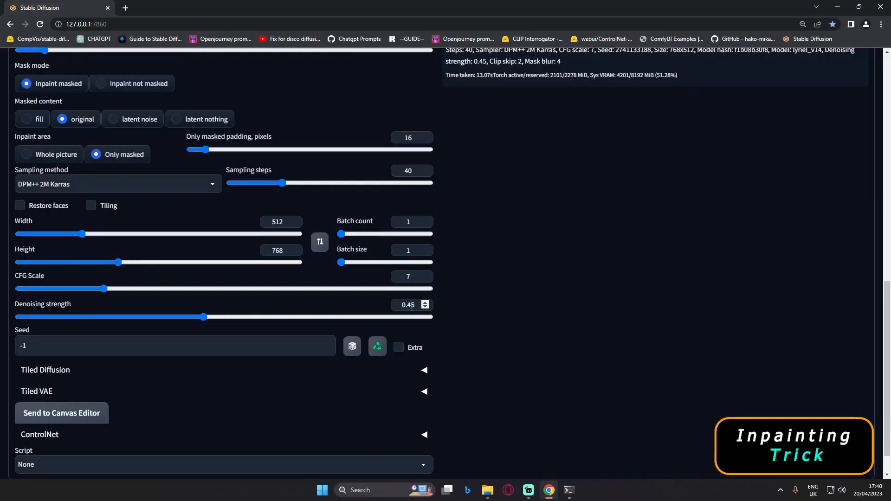
scroll(502, 328, "up", 12)
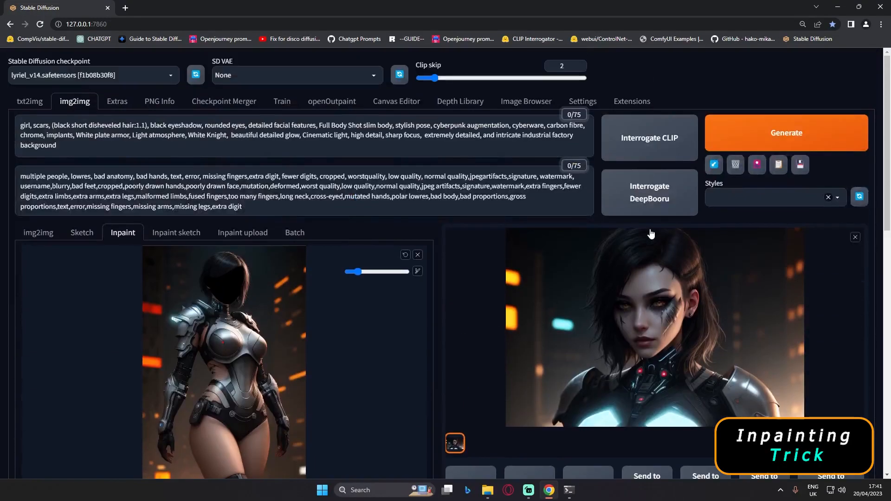
left_click(775, 137)
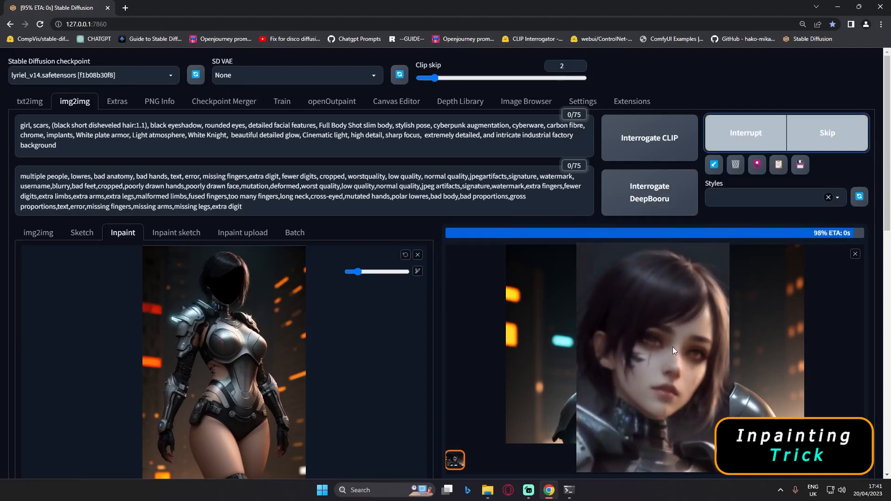
Inspect the face-inpainted result at full size, clear the old mask and load the result into the inpaint canvas
left_click(656, 272)
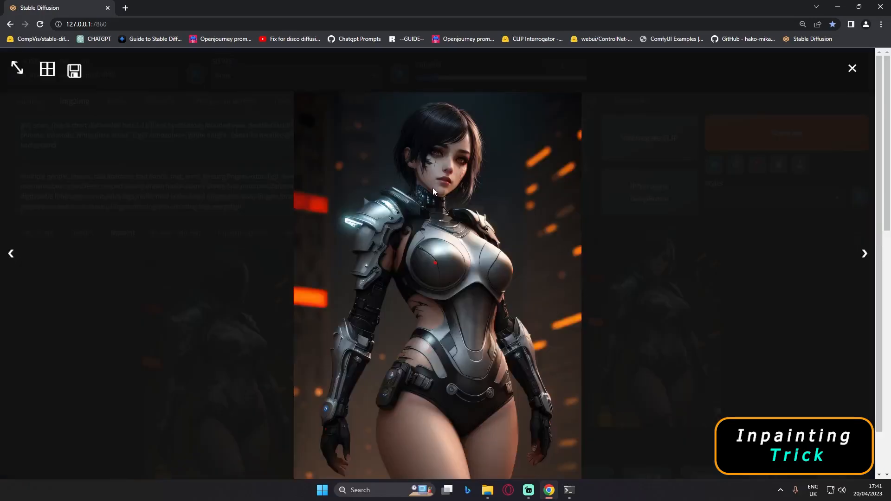
left_click(441, 156)
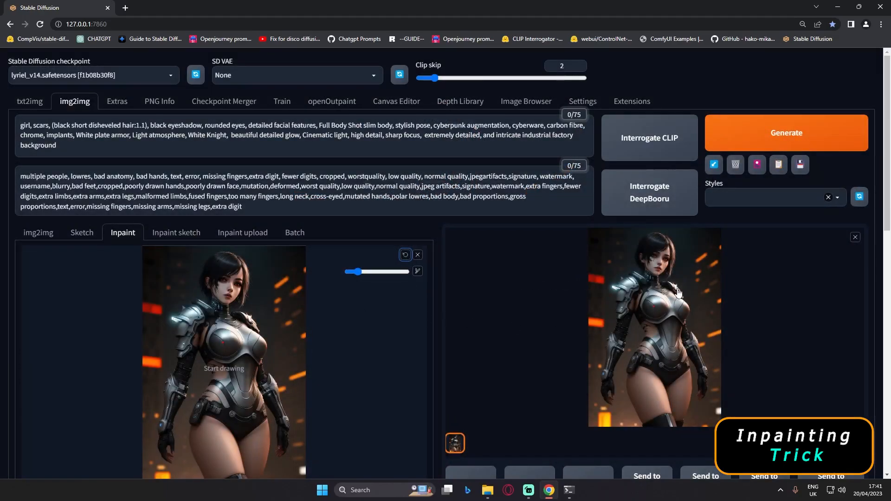
mouse_move(678, 292)
left_mouse_down()
mouse_move(218, 362)
mouse_move(215, 350)
left_mouse_up()
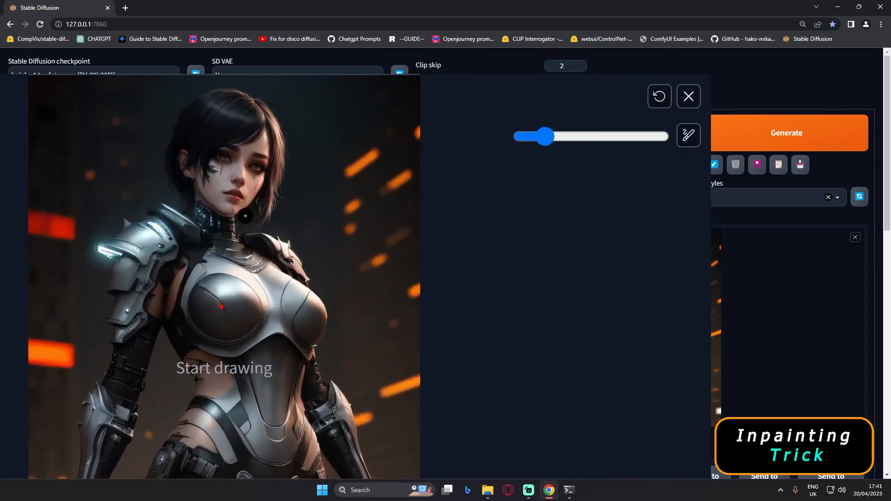
Mask only the woman's two eyes with a smaller brush on the enlarged canvas and restore the normal view
scroll(229, 170, "up", 1)
key("f")
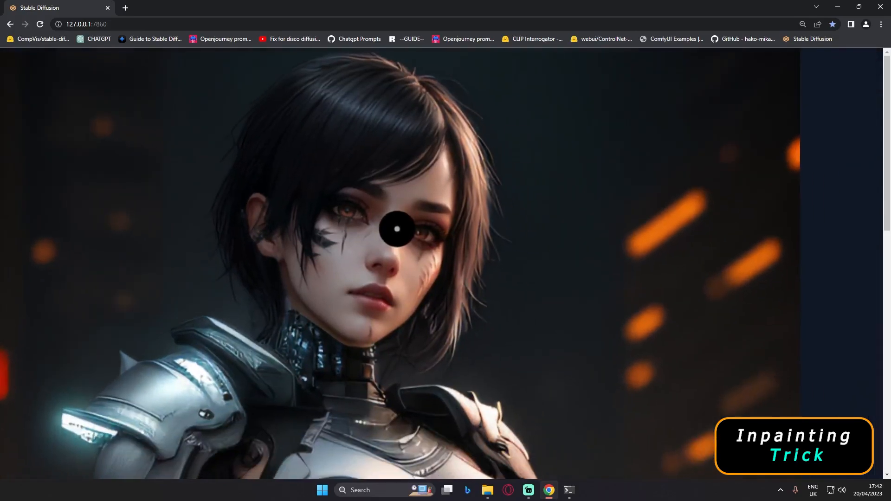
scroll(364, 200, "down", 3)
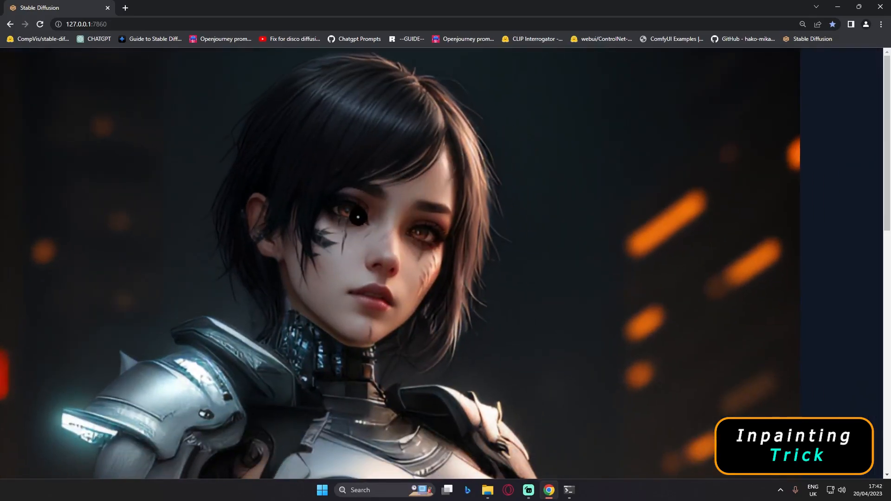
left_click_drag(362, 214, 341, 216)
mouse_move(414, 232)
left_mouse_down()
mouse_move(434, 234)
mouse_move(420, 244)
left_mouse_up()
key("r")
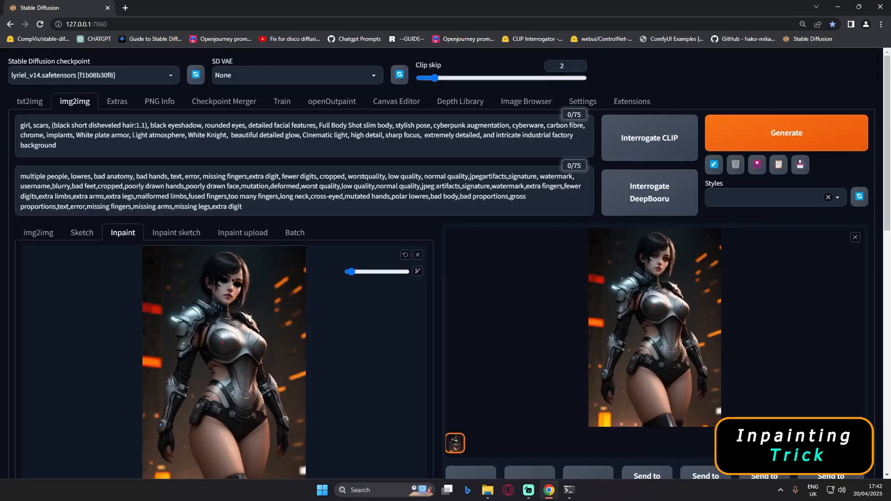
Generate the inpainting of the masked eyes and open the result at full size
scroll(583, 317, "down", 1)
scroll(651, 280, "up", 1)
left_click(757, 140)
left_click(660, 273)
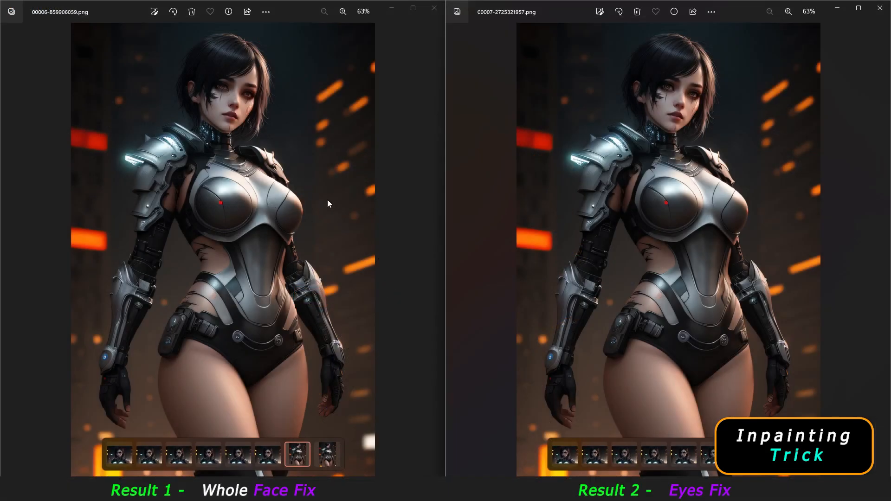
Compare the woman's face up close in the side-by-side images 00006-859906059.png and 00007-2725321957.png
scroll(238, 160, "up", 5)
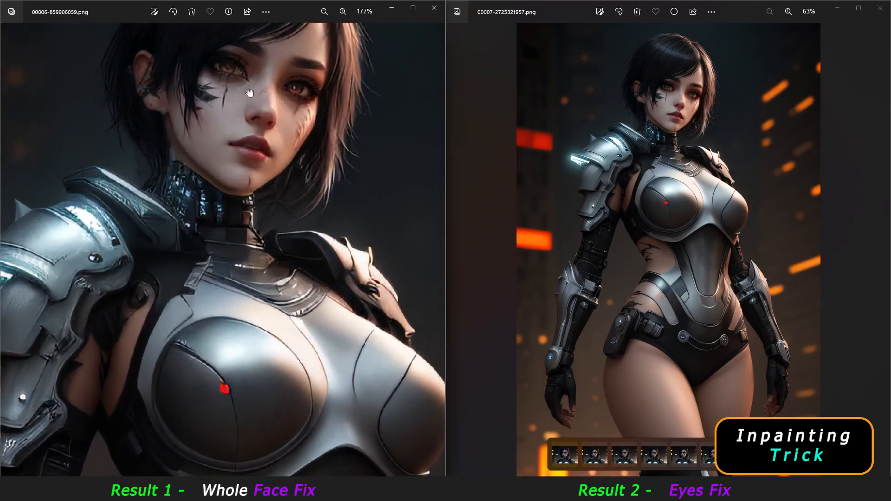
scroll(250, 93, "up", 3)
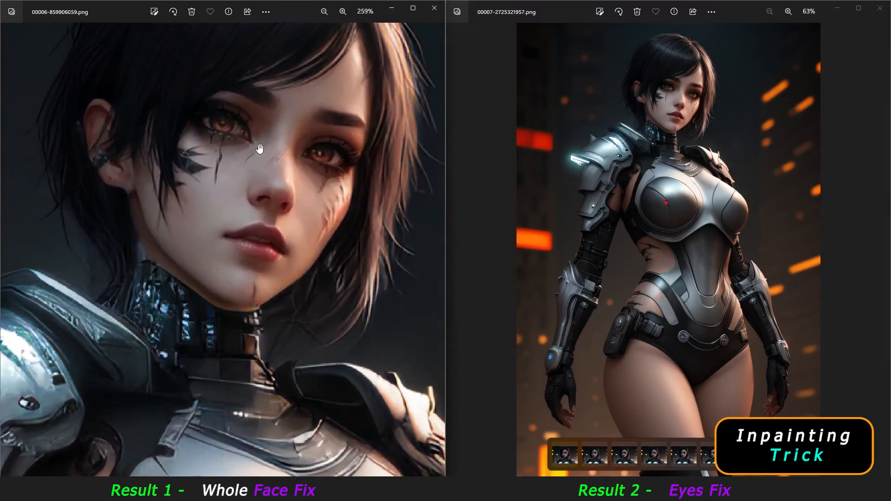
left_click_drag(233, 134, 209, 162)
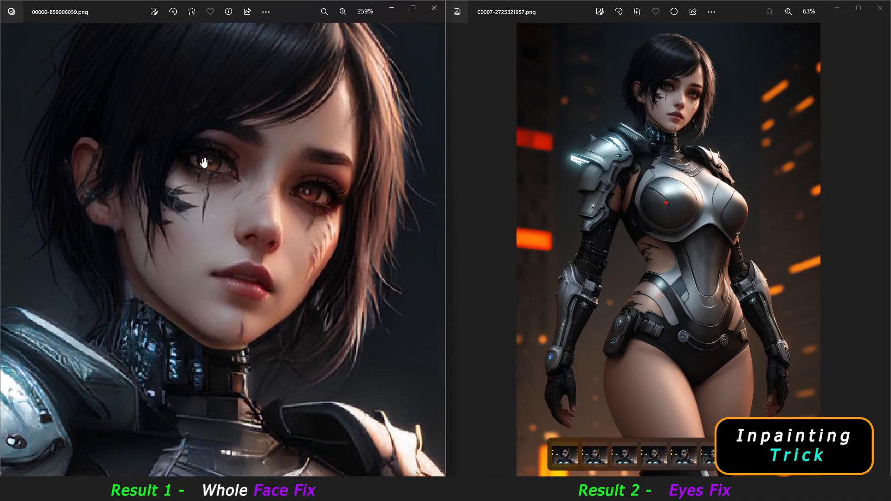
scroll(274, 128, "up", 1)
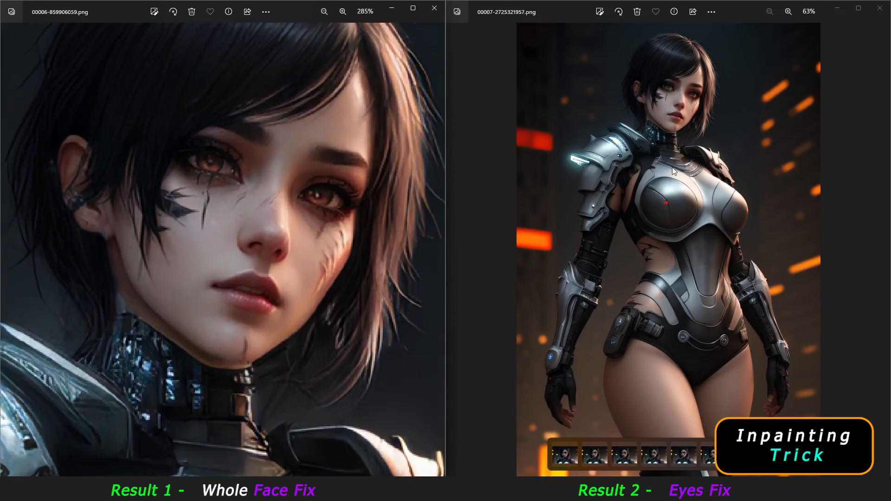
left_click(695, 130)
scroll(683, 121, "up", 8)
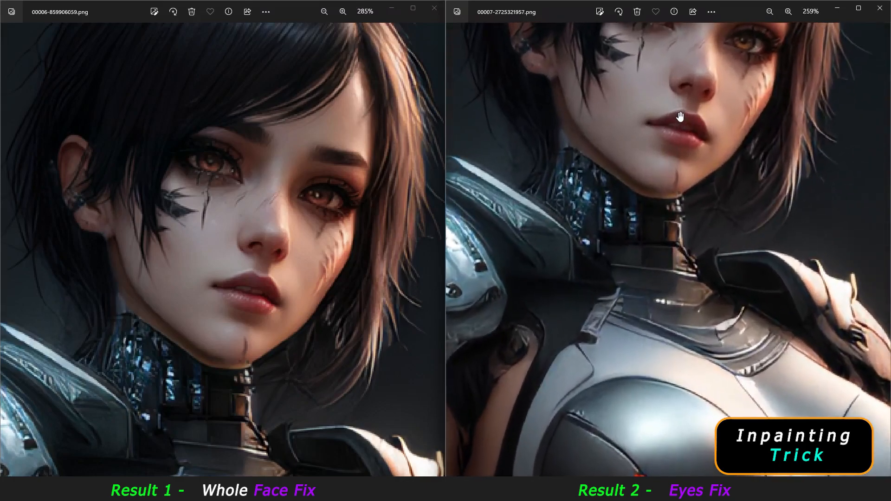
left_click_drag(680, 116, 695, 241)
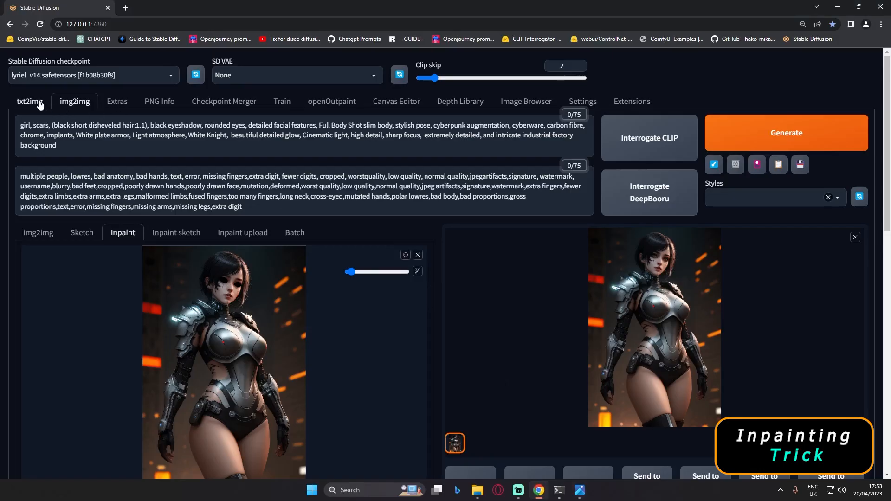
Return to the Stable Diffusion web UI, inspect the original txt2img character image at full size and send it to inpaint
left_click(30, 101)
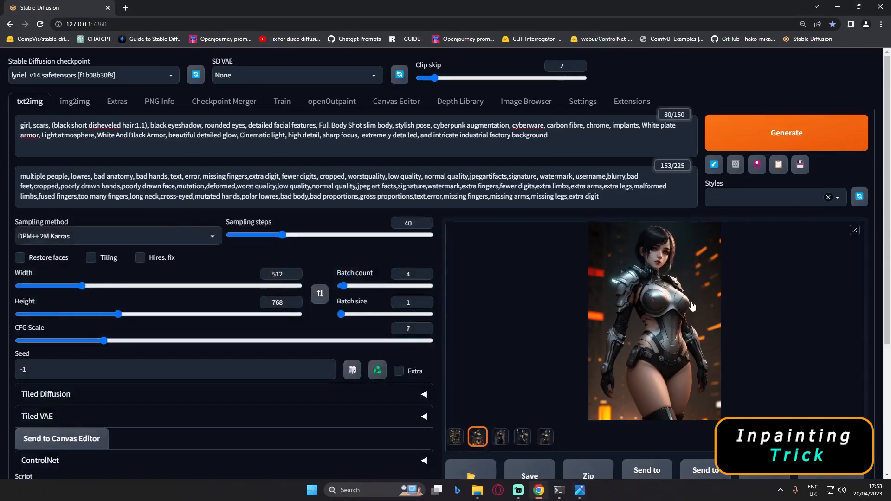
left_click(666, 297)
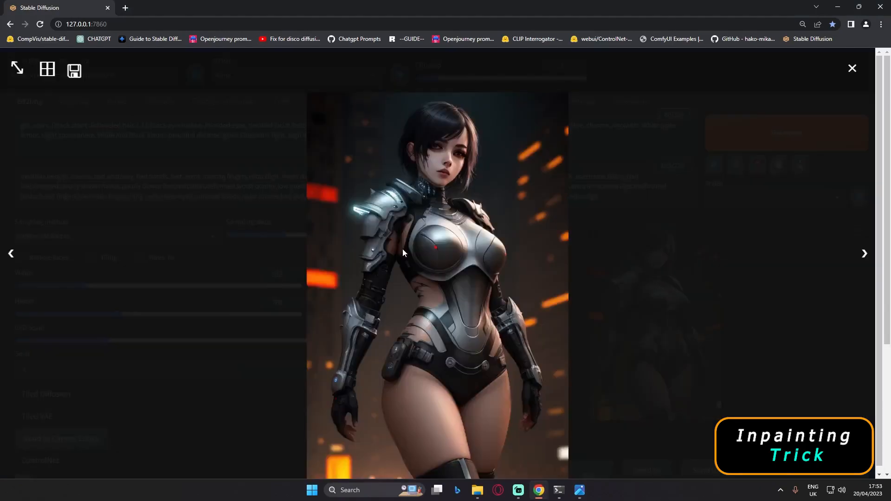
left_click(778, 300)
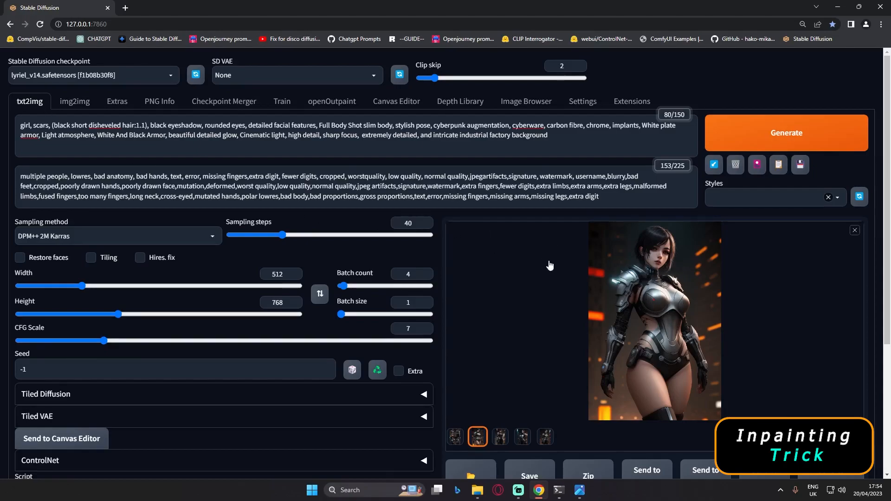
scroll(760, 332, "down", 2)
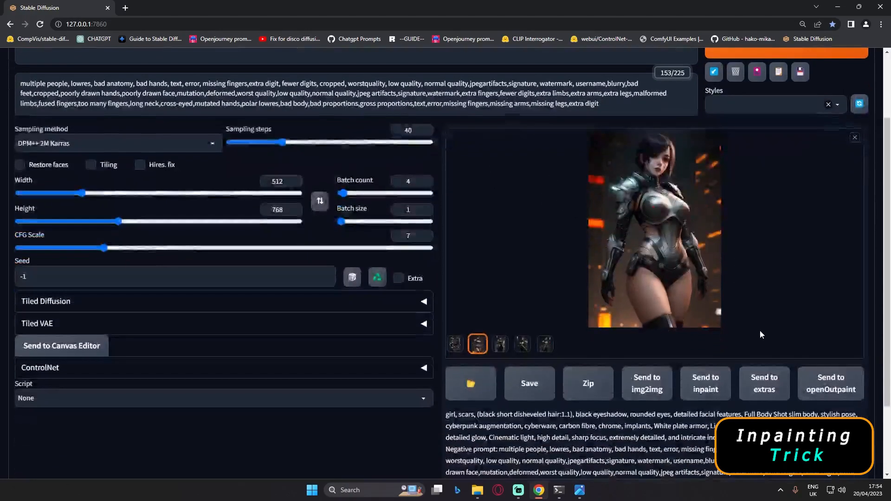
left_click(710, 389)
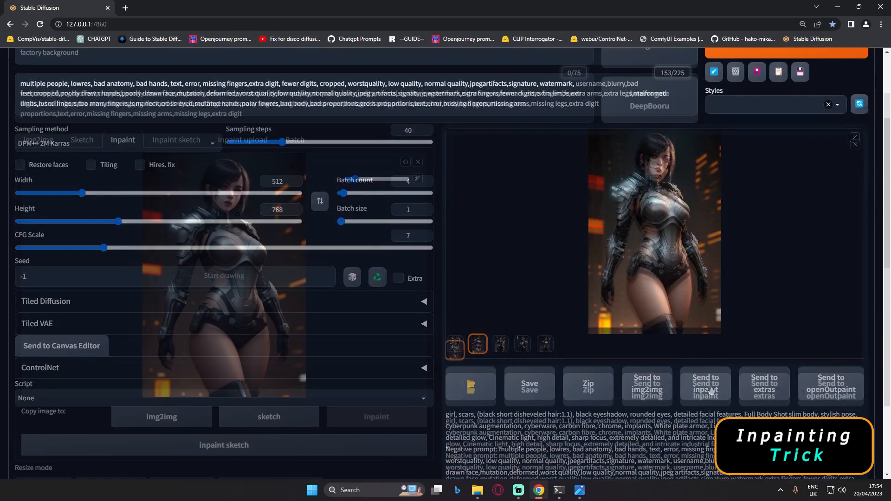
Mask the woman's whole face on the enlarged inpaint canvas and generate the inpainting
scroll(453, 263, "up", 1)
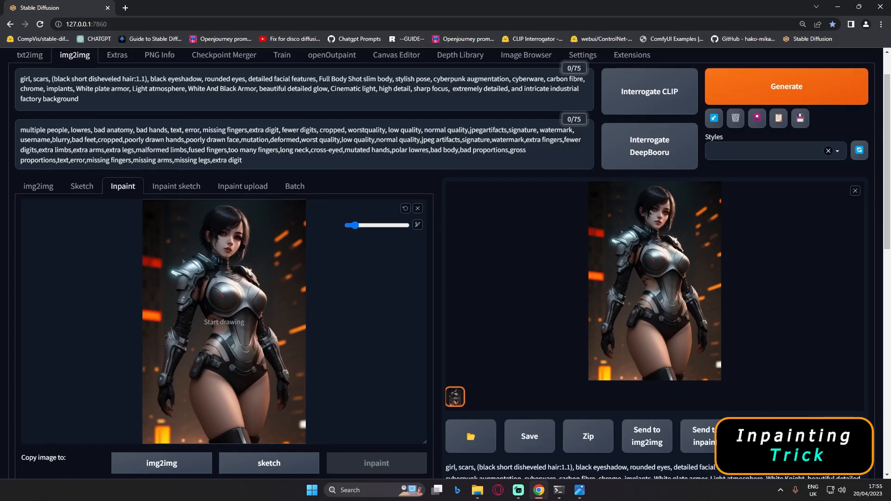
scroll(279, 214, "down", 1)
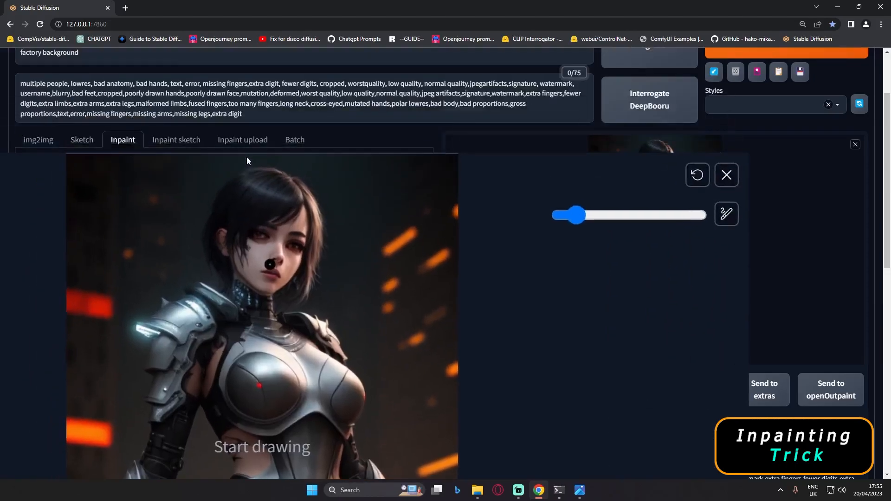
mouse_move(262, 230)
left_mouse_down()
mouse_move(257, 259)
mouse_move(280, 282)
mouse_move(303, 258)
mouse_move(316, 216)
mouse_move(268, 227)
left_mouse_up()
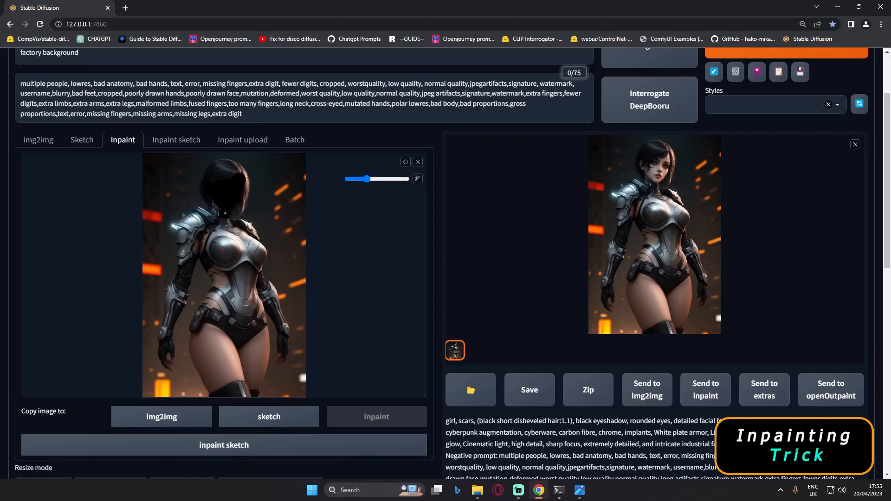
scroll(598, 320, "up", 2)
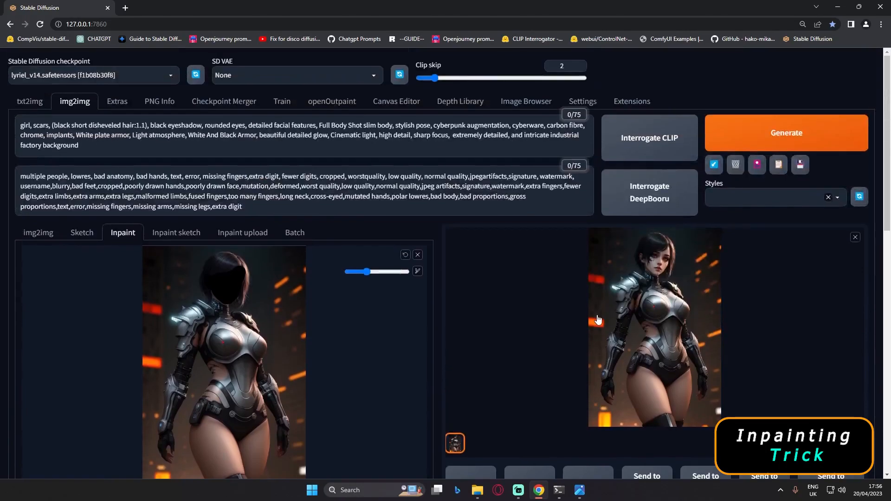
key("ctrl+Return")
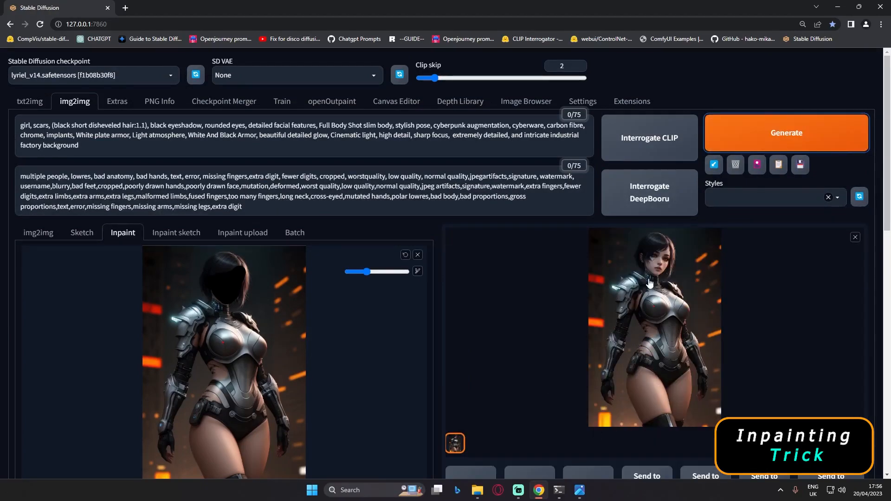
Inspect the face-inpainted version of the original image at full size and load it into the cleared inpaint canvas
left_click(651, 286)
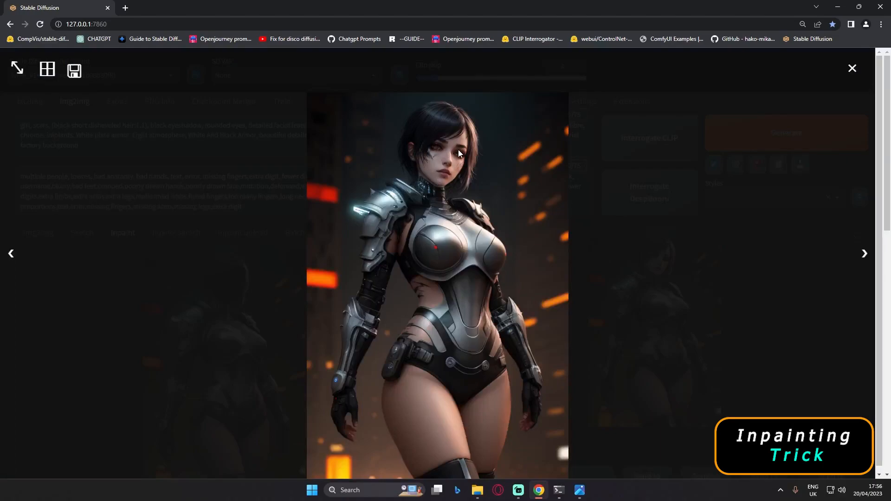
left_click(656, 278)
left_click_drag(683, 279, 227, 335)
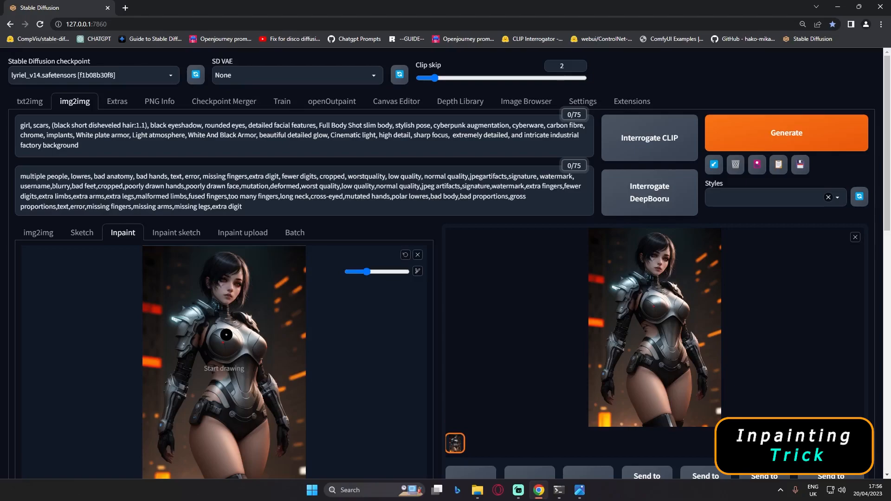
Enlarge the inpaint canvas, mask only the two eyes with a smaller brush and restore the normal view
scroll(227, 335, "down", 1)
scroll(218, 245, "up", 8)
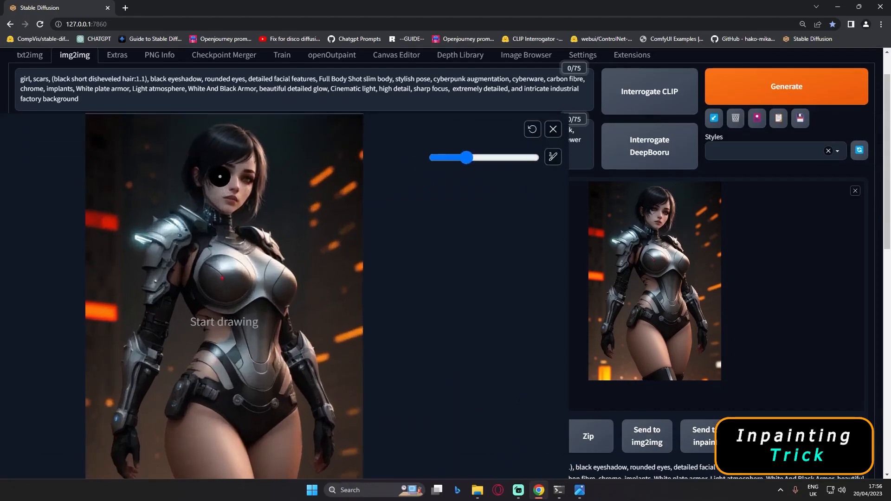
scroll(234, 123, "up", 2)
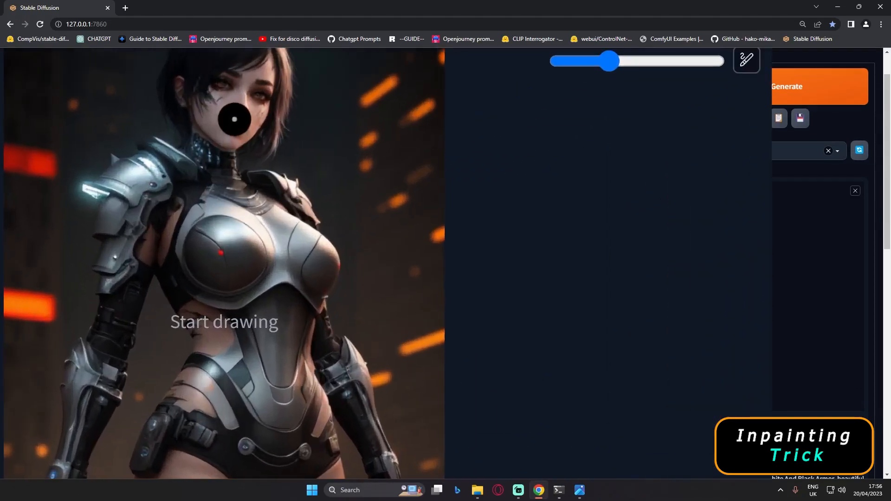
key("f")
scroll(320, 274, "up", 4)
mouse_move(385, 232)
left_mouse_down()
mouse_move(374, 255)
mouse_move(408, 195)
mouse_move(378, 185)
left_mouse_up()
key("r")
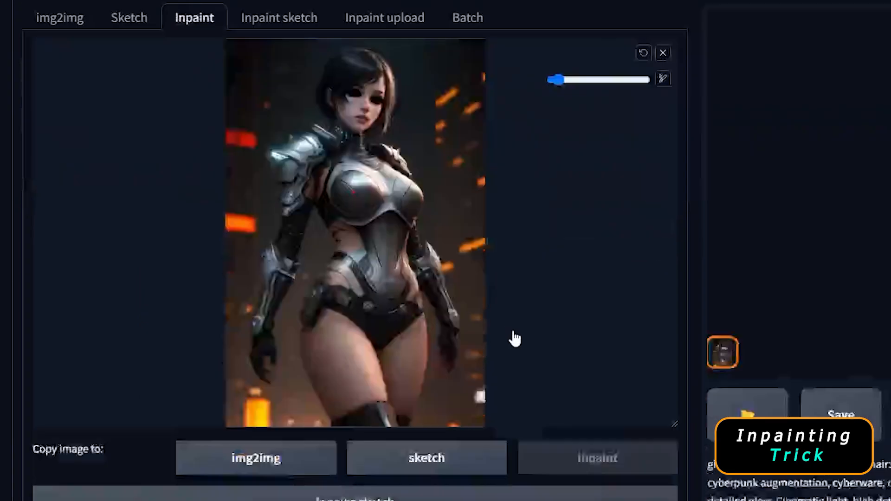
Check the inpaint settings down to denoising strength and generate the inpainting of the masked eyes
scroll(341, 415, "down", 5)
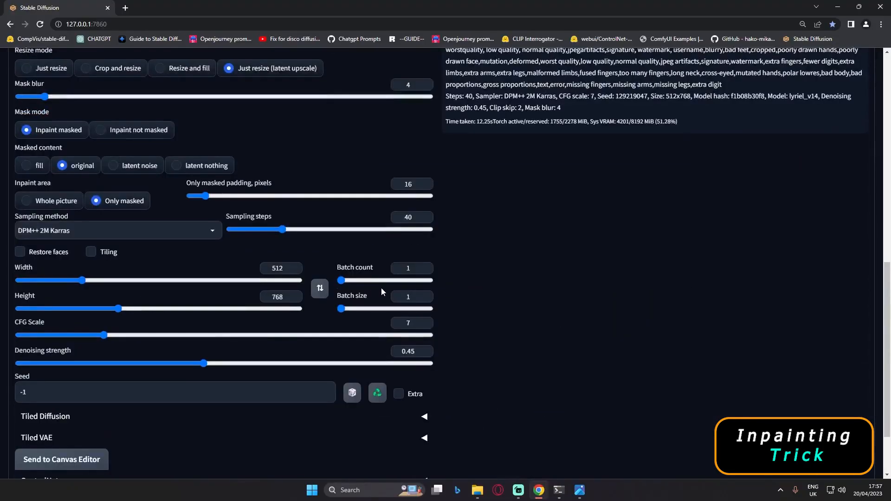
scroll(573, 288, "up", 10)
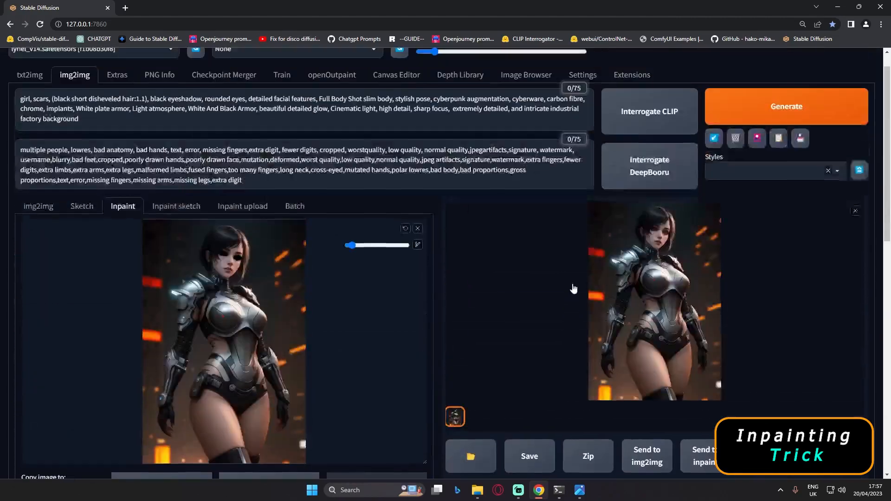
scroll(574, 288, "up", 1)
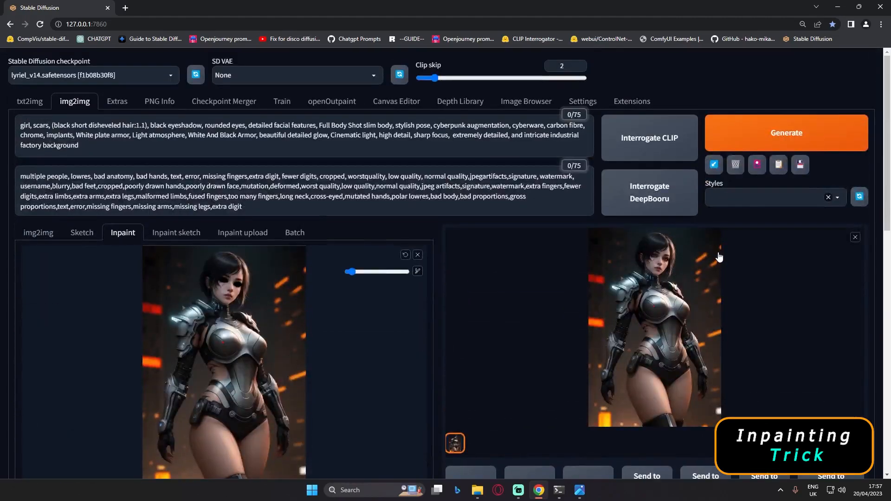
left_click(738, 141)
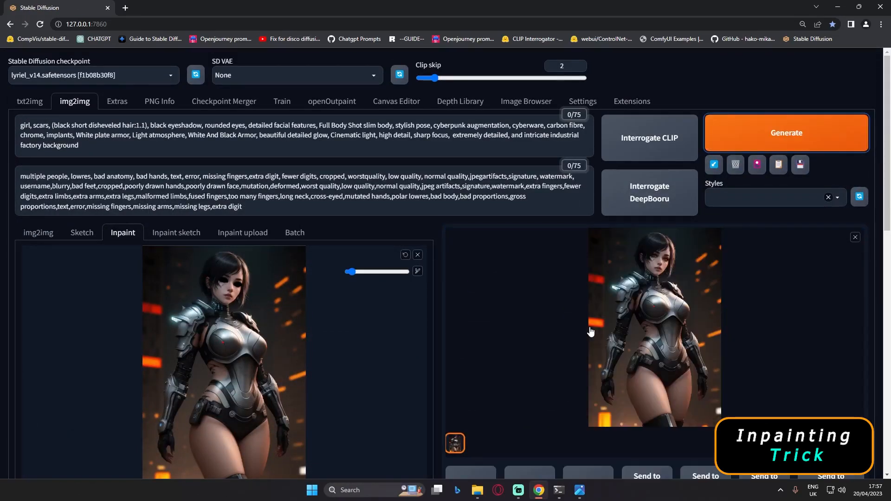
Inspect the eye-inpainted result at full size and send it to Extras for upscaling
left_click(641, 277)
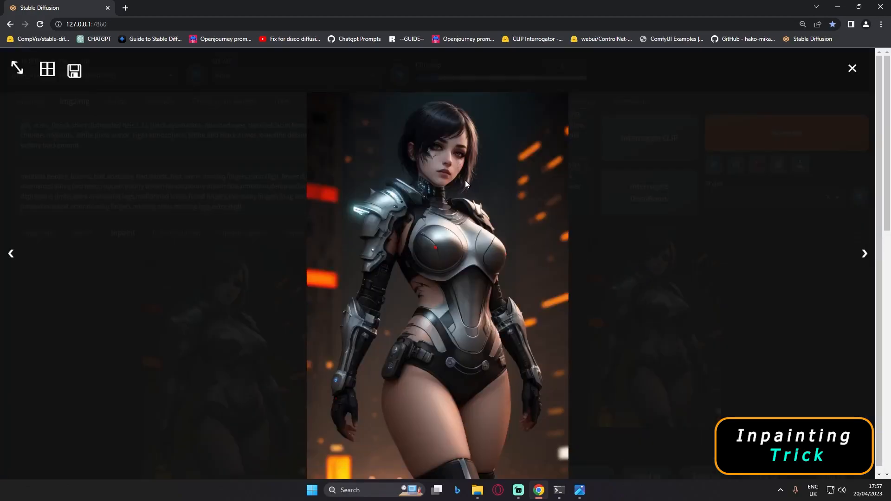
left_click(447, 160)
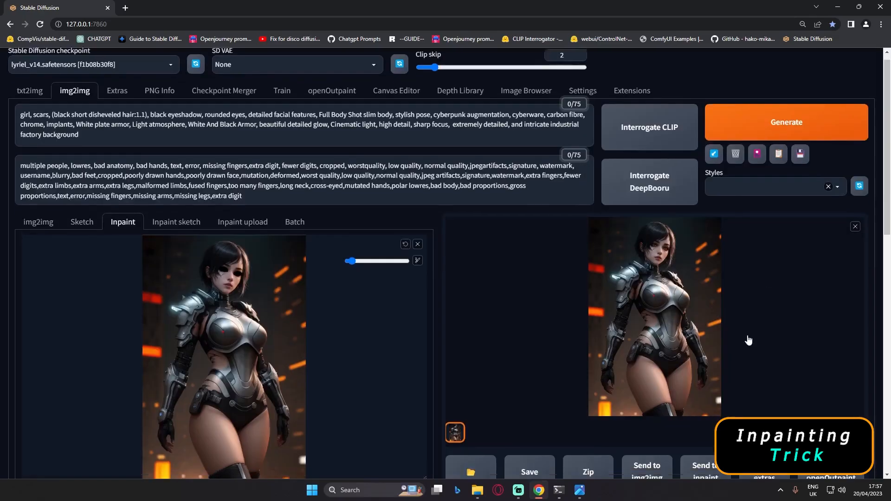
scroll(673, 224, "down", 1)
scroll(677, 279, "down", 1)
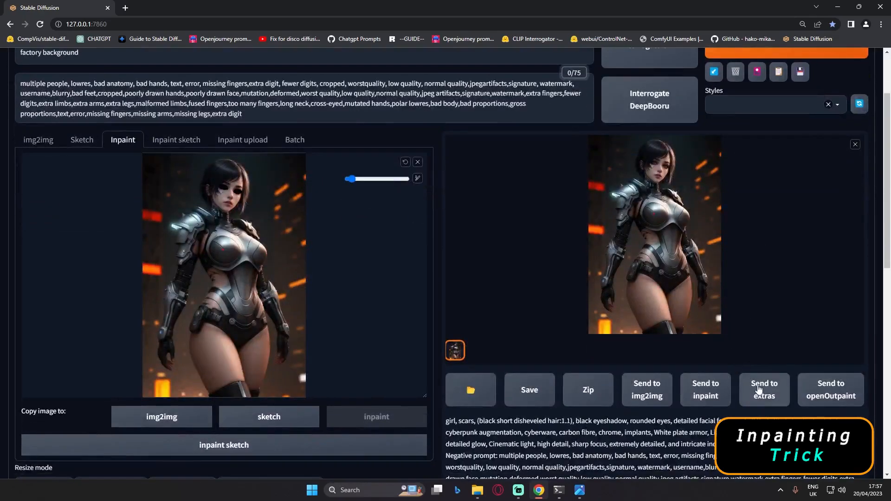
left_click(764, 396)
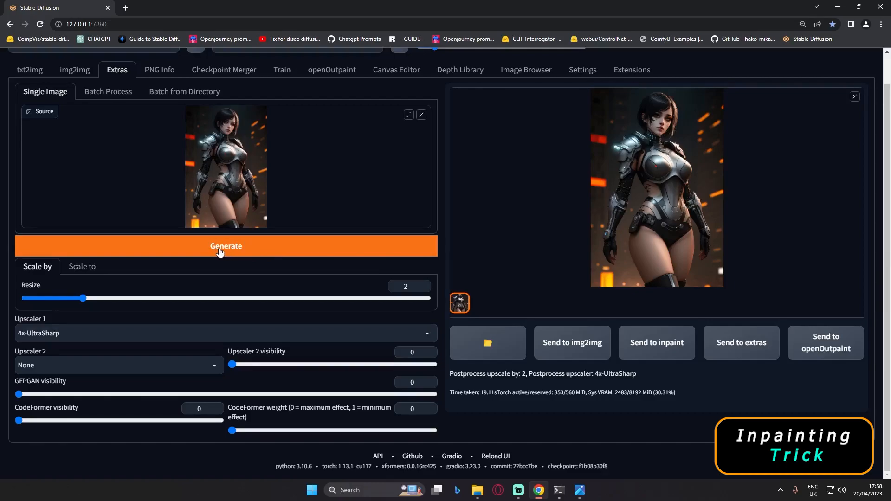
Upscale the inpainted image by a resize factor of 2 with 4x-UltraSharp and open the result at full size
double_click(416, 286)
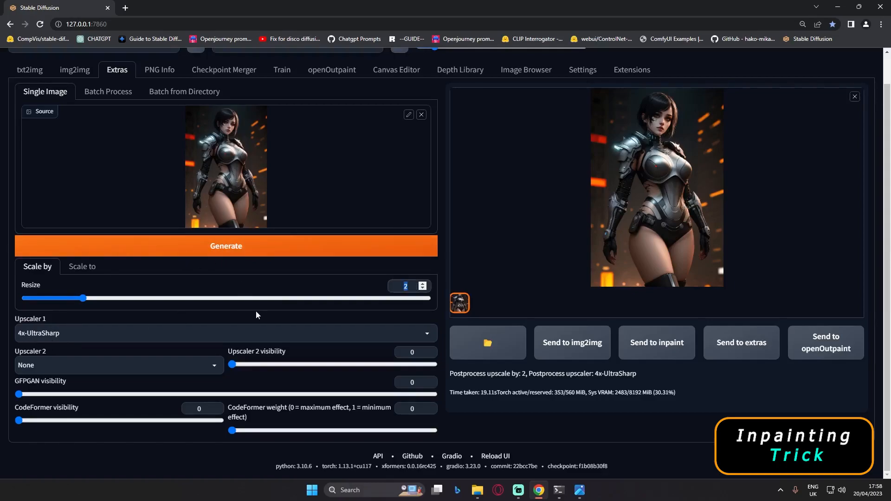
scroll(261, 312, "up", 1)
left_click(227, 284)
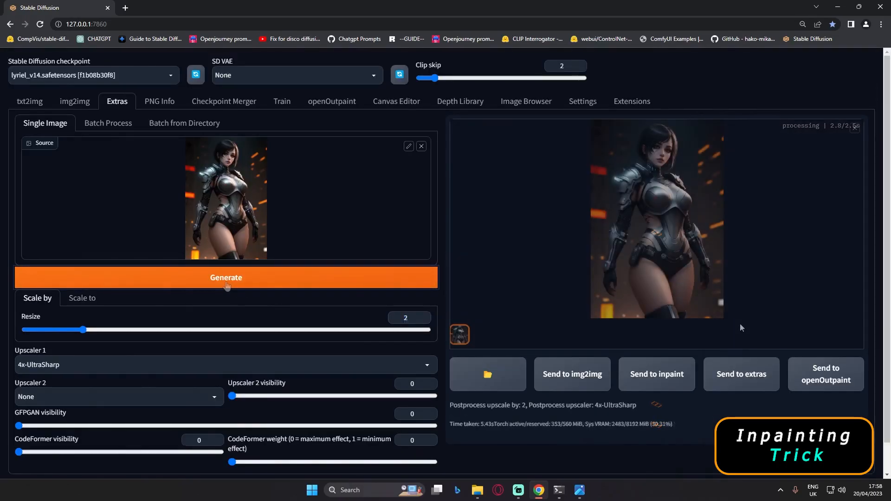
left_click(673, 274)
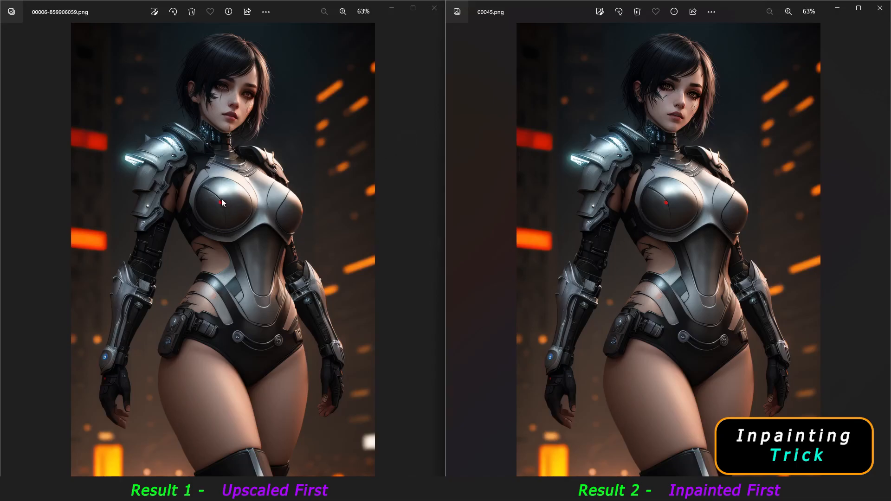
Compare the faces up close in the upscaled-first image 00006-859906059.png and the inpainted-first image 00045.png, viewed side by side
scroll(213, 183, "up", 3)
left_click_drag(246, 132, 239, 254)
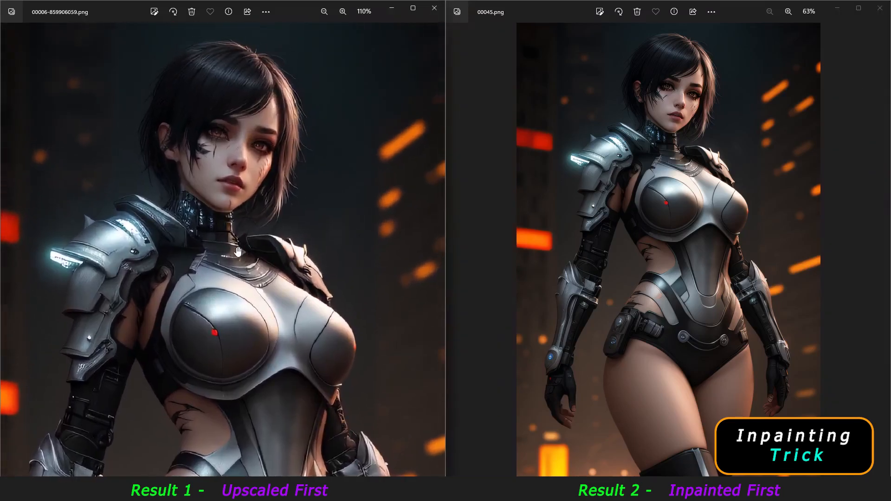
scroll(690, 136, "up", 3)
left_click_drag(673, 160, 669, 230)
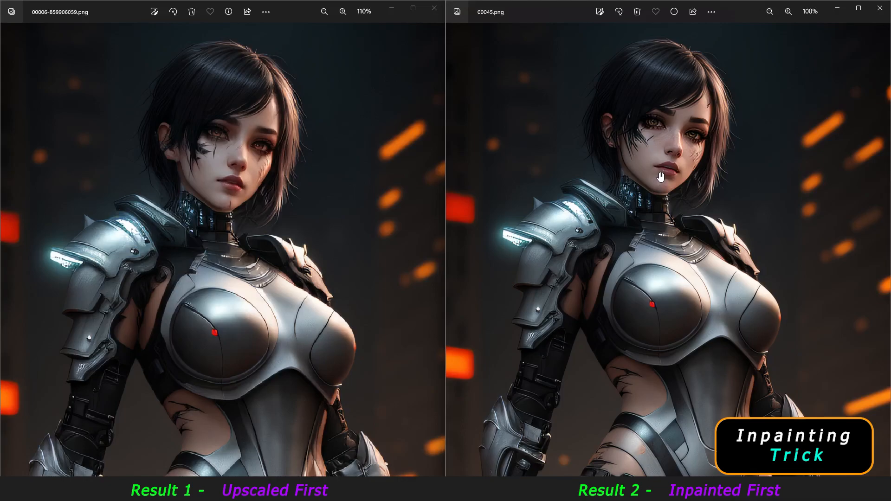
scroll(661, 176, "up", 3)
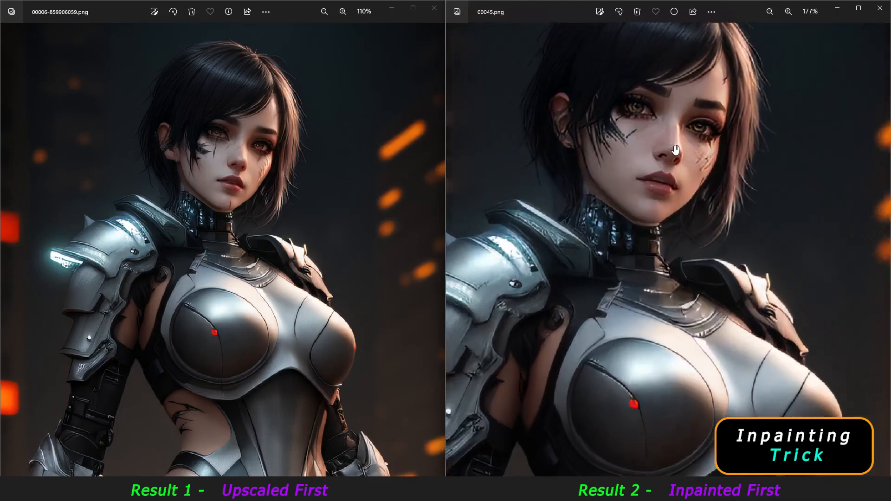
Examine the eyes and facial detail of both results at higher magnification, finishing with a comparison of the full figures
left_click(232, 226)
scroll(232, 226, "up", 3)
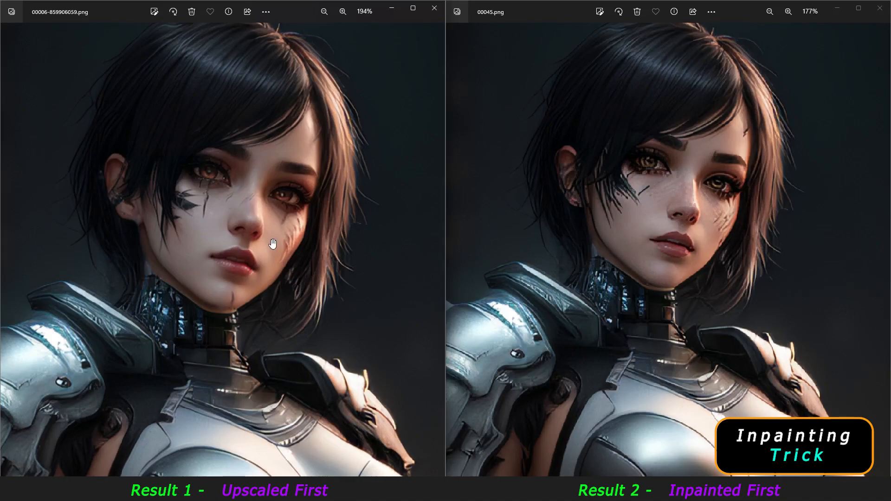
scroll(203, 232, "up", 1)
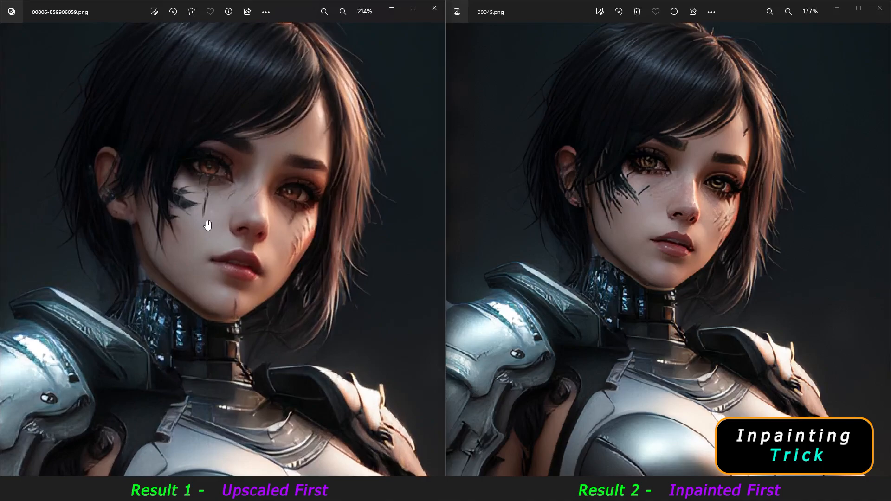
scroll(207, 225, "up", 2)
scroll(653, 156, "up", 3)
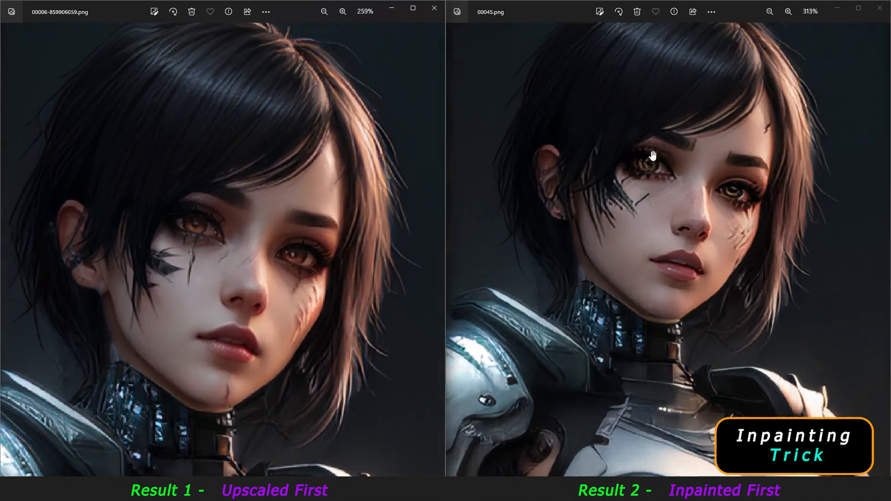
scroll(652, 155, "up", 1)
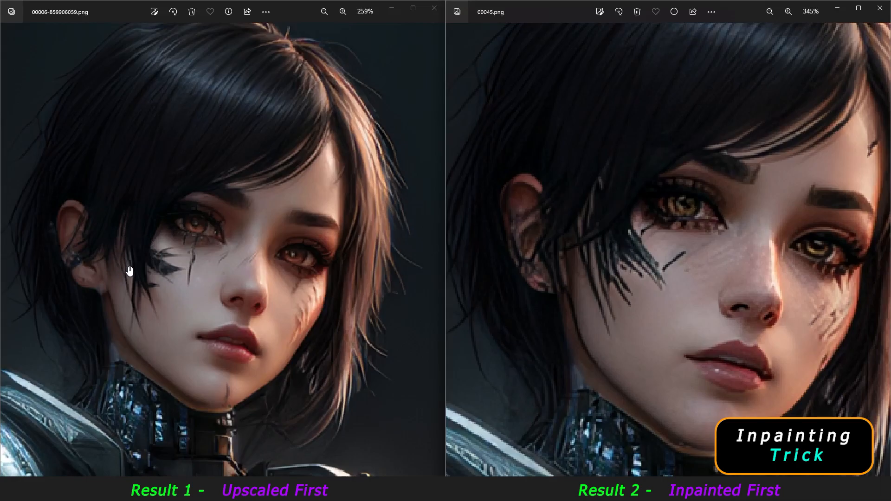
scroll(128, 255, "up", 1)
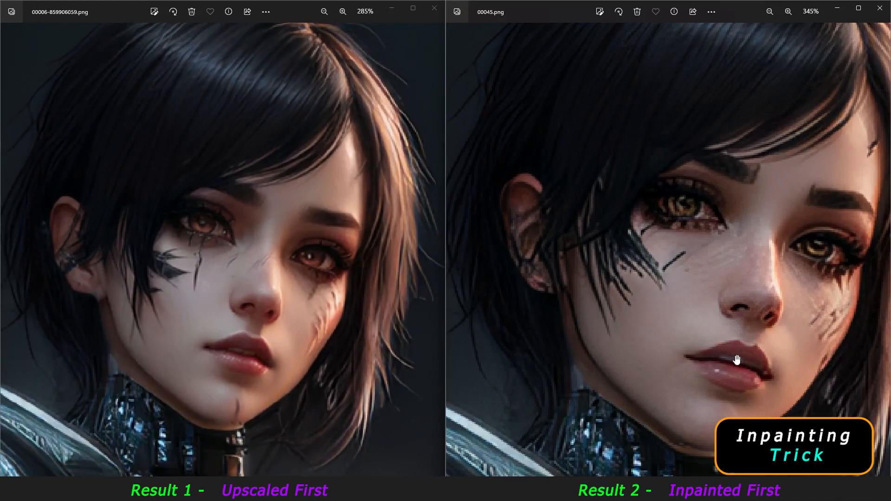
scroll(212, 226, "down", 5)
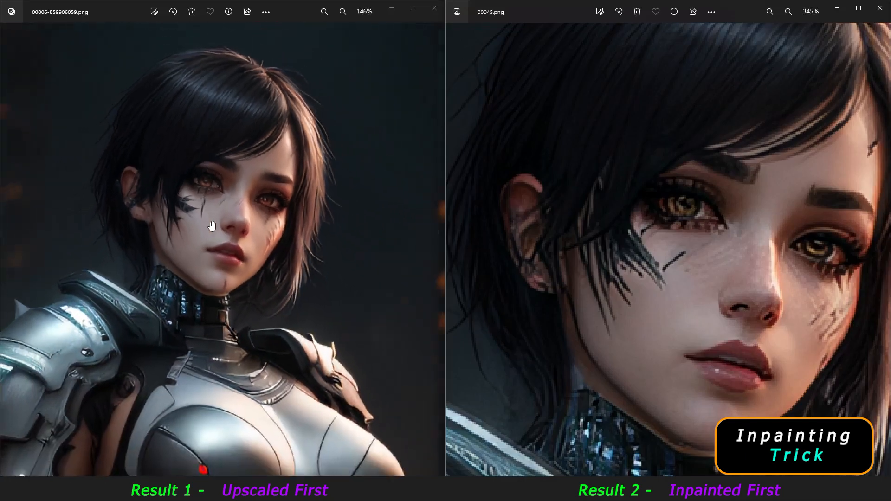
scroll(623, 256, "down", 6)
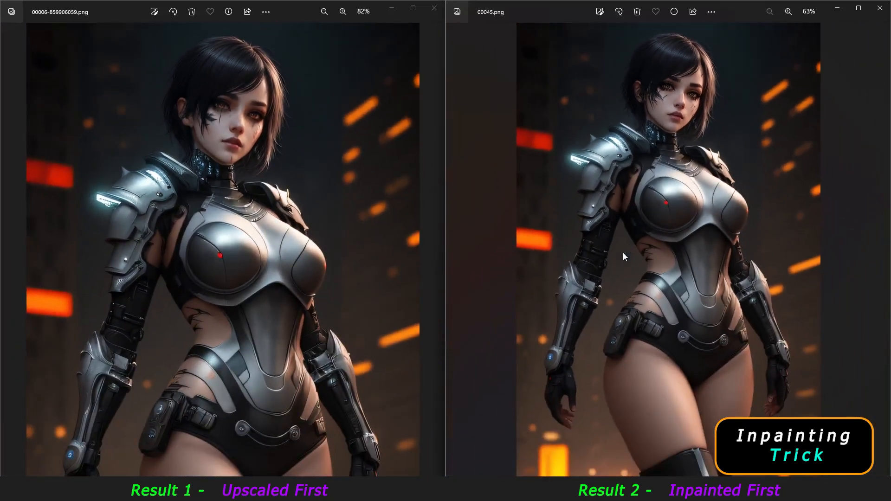
scroll(258, 237, "down", 2)
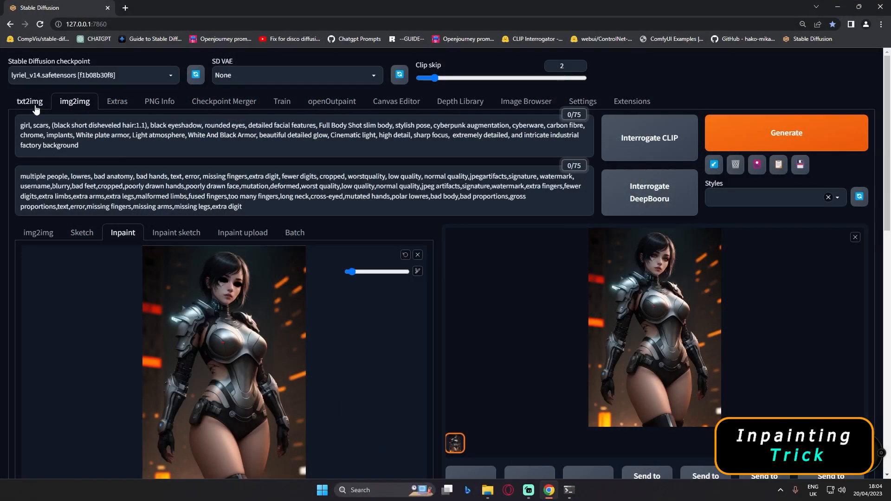
Select the last image in the txt2img batch and send it to Extras for upscaling
left_click(522, 436)
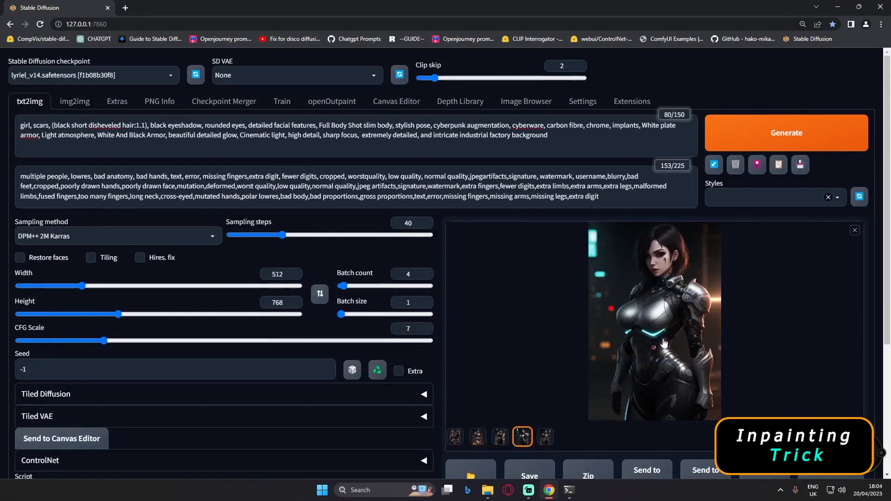
left_click(545, 436)
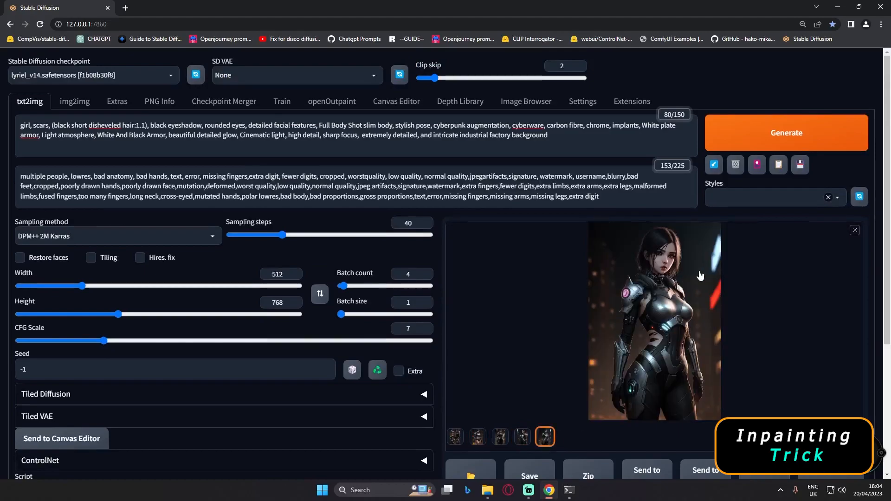
scroll(748, 386, "down", 2)
left_click(748, 386)
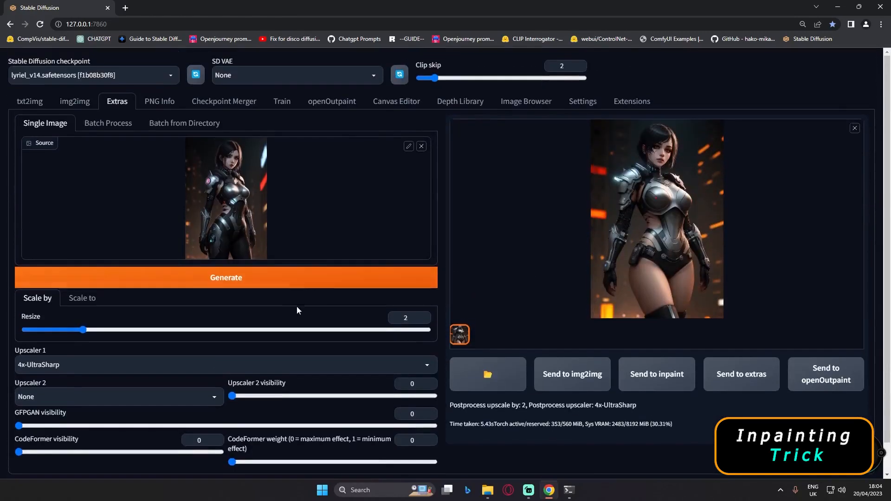
Upscale the image by a resize factor of 2 with 4x-UltraSharp and send the result to inpaint
left_click(284, 282)
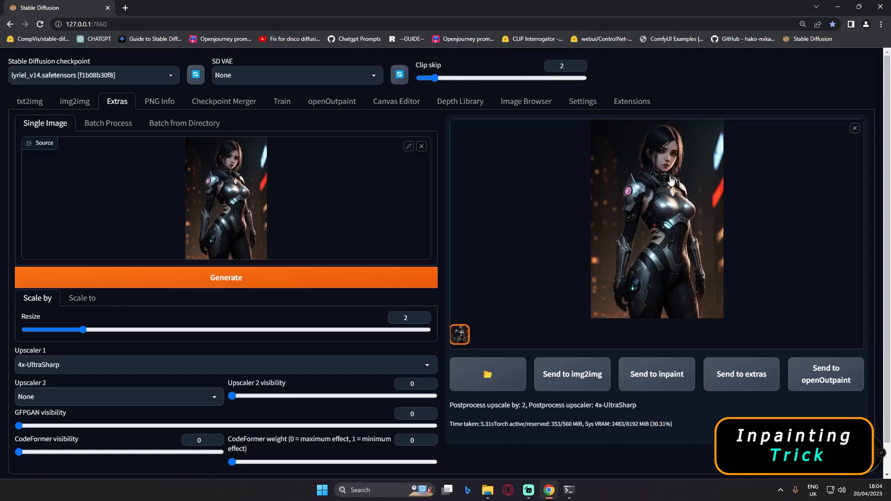
left_click(669, 182)
left_click(738, 206)
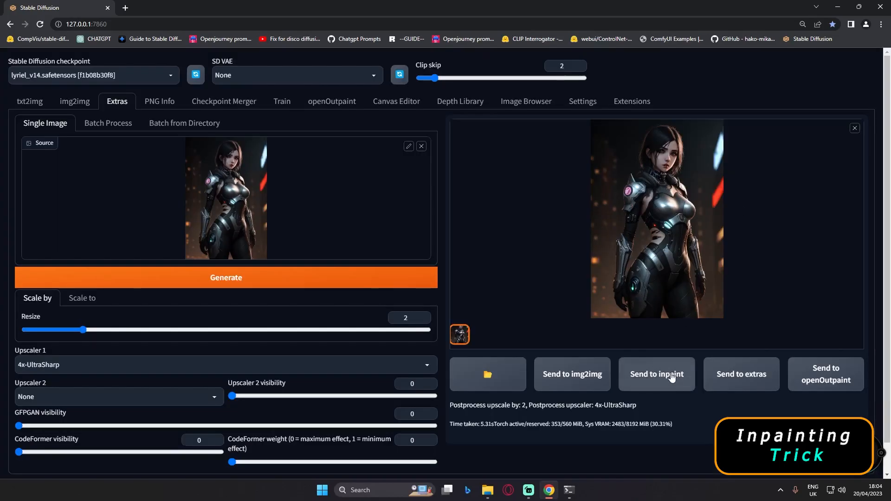
left_click(650, 380)
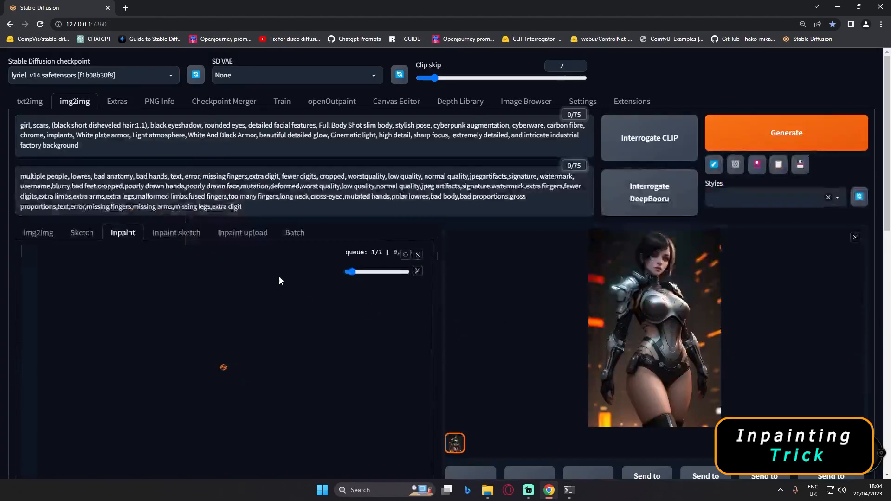
Paint a mask over the character's whole face in the upscaled image on the inpaint canvas
scroll(260, 195, "up", 5)
mouse_move(358, 137)
left_mouse_down()
mouse_move(256, 195)
mouse_move(235, 189)
mouse_move(344, 257)
mouse_move(370, 136)
mouse_move(310, 212)
left_mouse_up()
key("r")
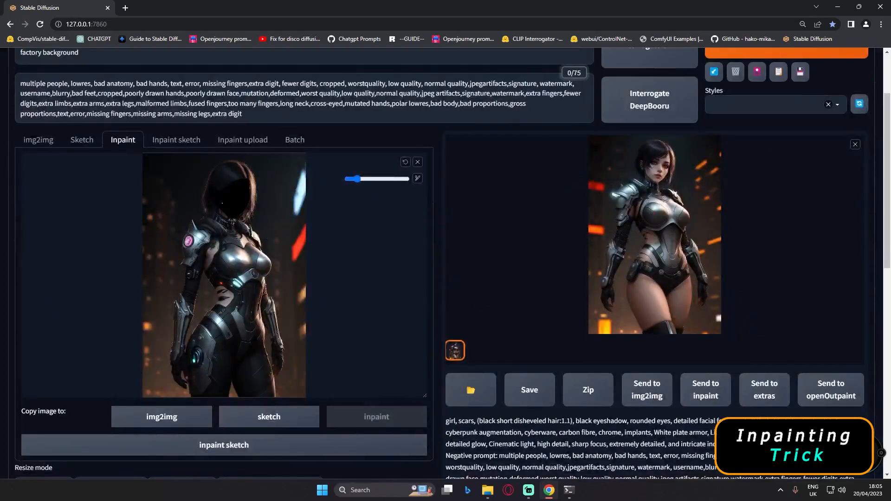
Set the inpaint output size to 512 wide by 768 high
scroll(268, 343, "down", 7)
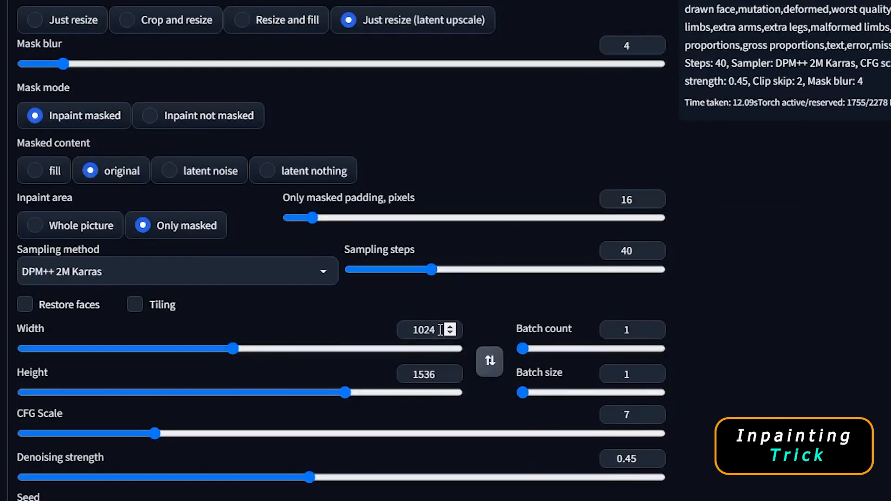
left_click_drag(441, 329, 344, 333)
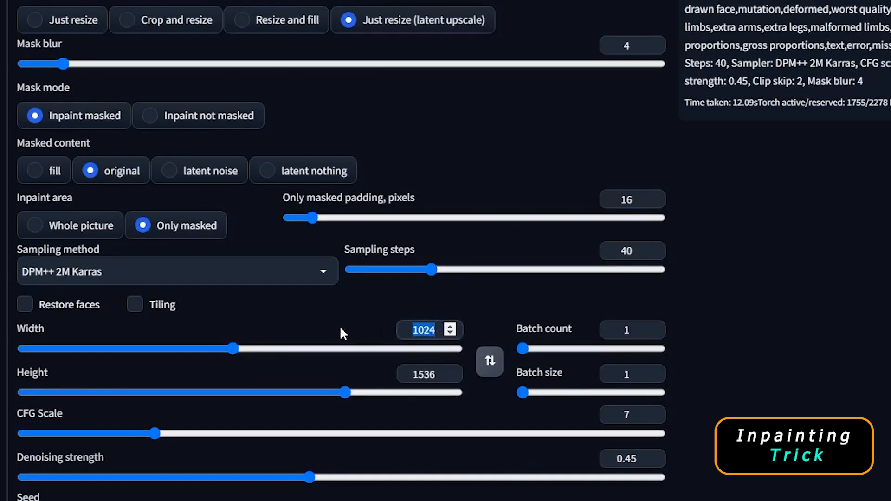
type("512")
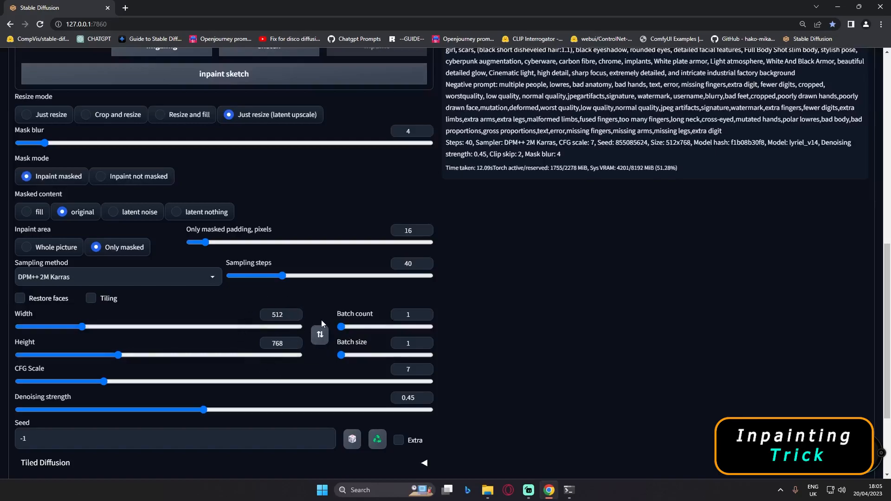
Generate the inpainting of the masked face and, after inspecting it at full size, load the result as the inpaint source
scroll(640, 343, "up", 10)
left_click(786, 133)
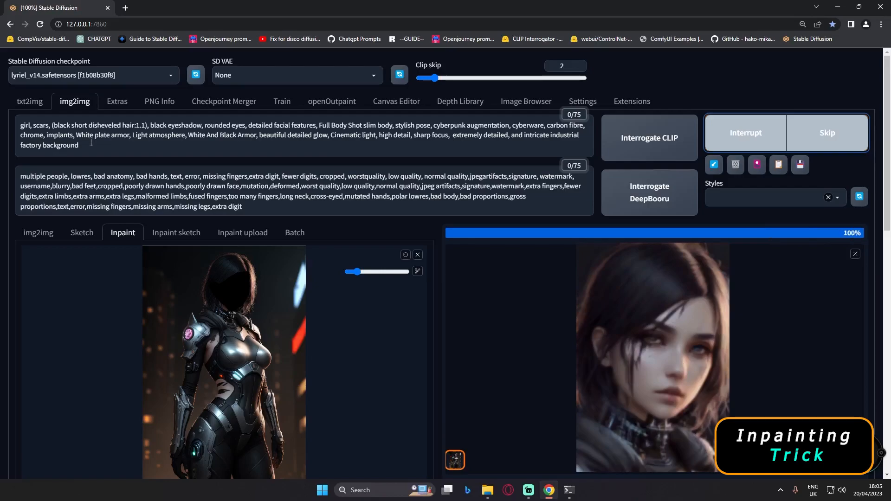
left_click(612, 273)
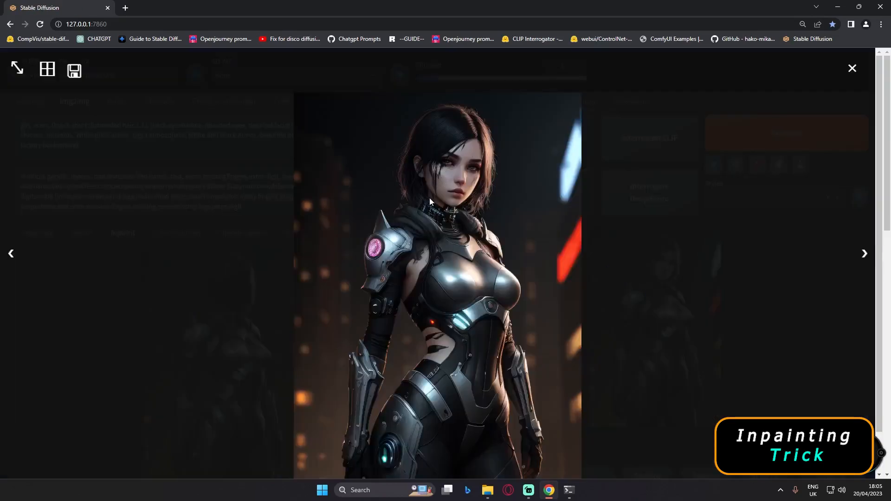
left_click(491, 217)
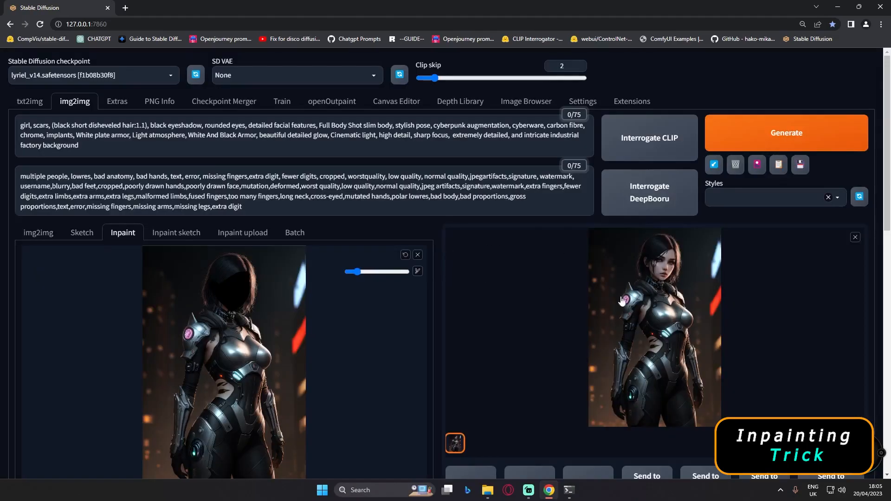
left_click_drag(187, 325, 191, 329)
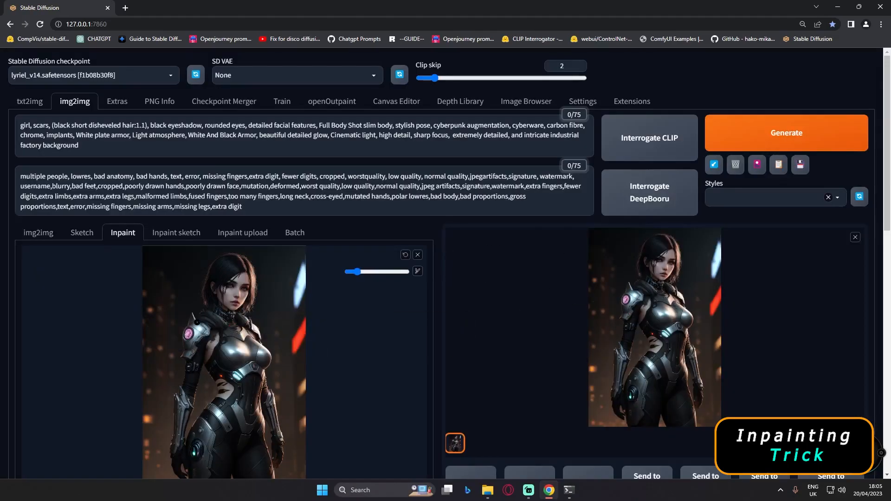
Mask both eyes in the face-inpainted image, generate their inpainting and open the result at full size
scroll(223, 363, "up", 8)
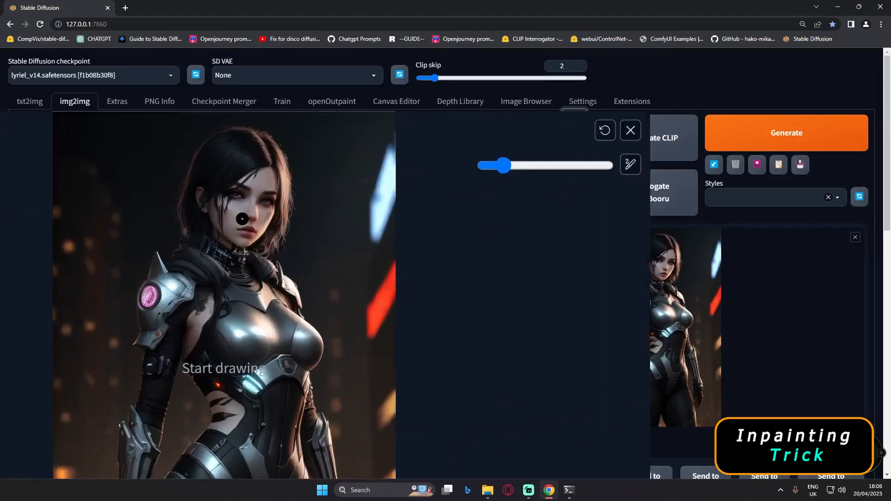
scroll(275, 119, "down", 5)
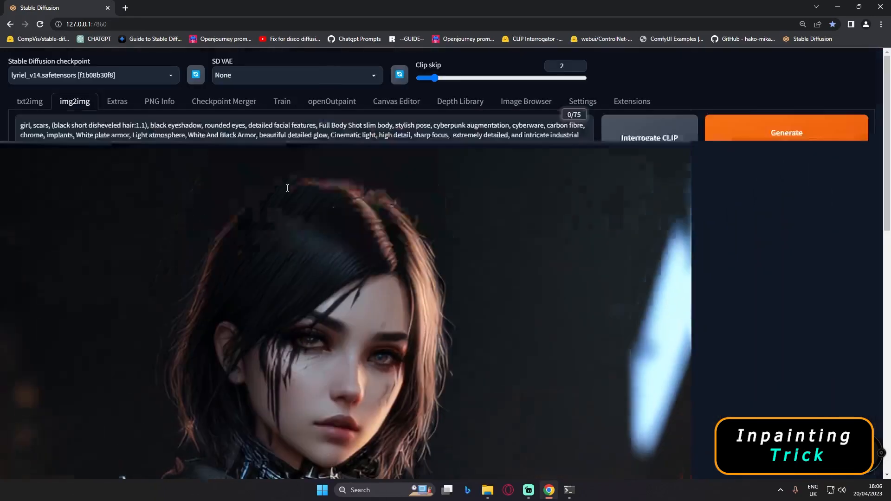
scroll(278, 181, "up", 2)
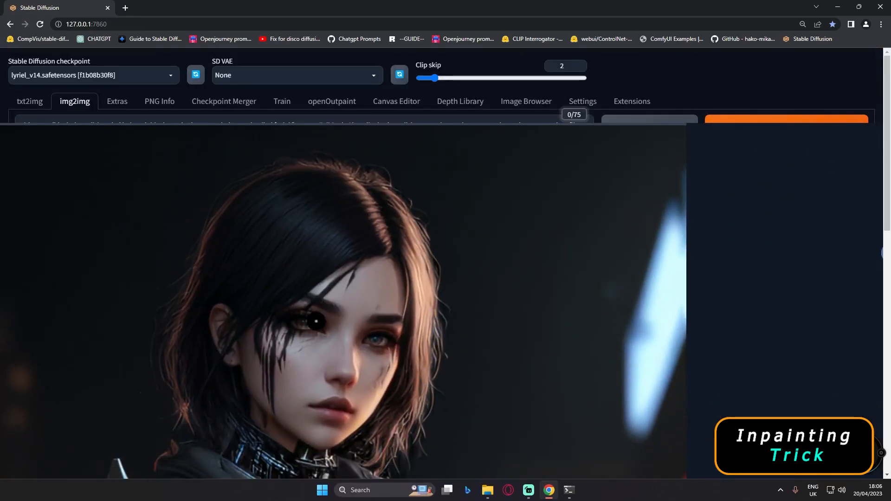
key("r")
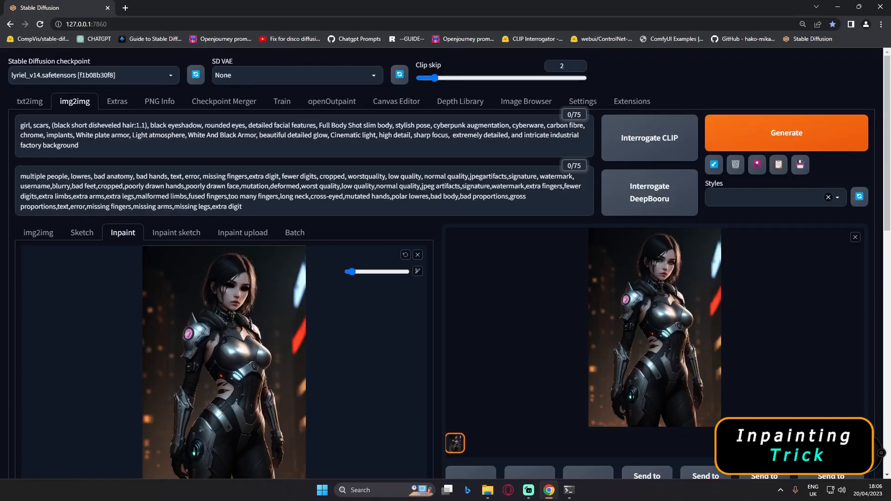
key("ctrl+Return")
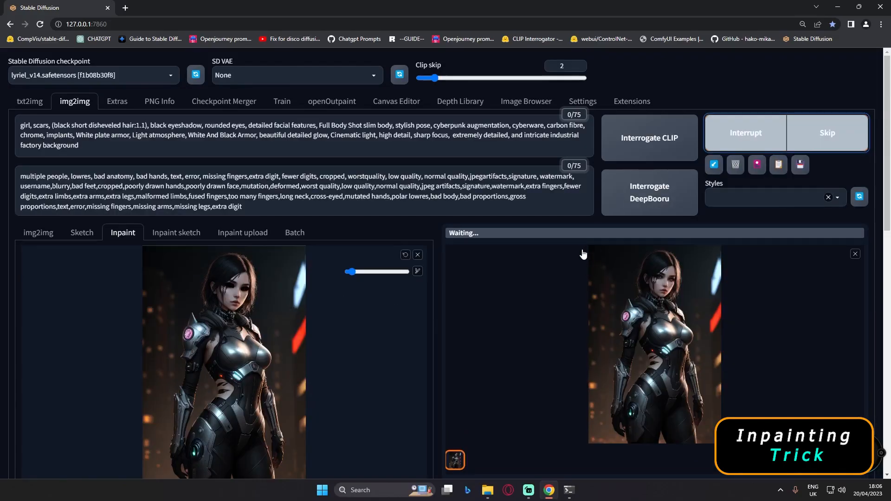
left_click(652, 297)
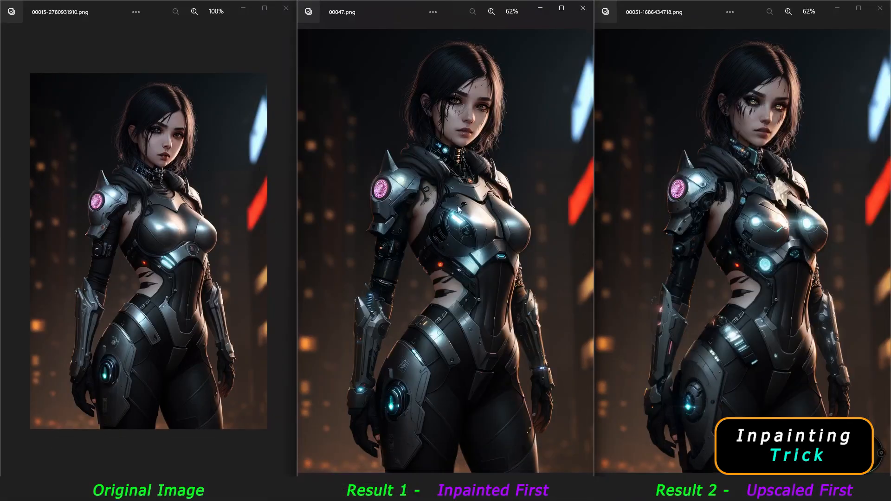
Compare the face and armor details up close across the original 00015-2780931910.png, inpainted-first 00047.png and upscaled-first 00051-1686434718.png
scroll(145, 194, "up", 4)
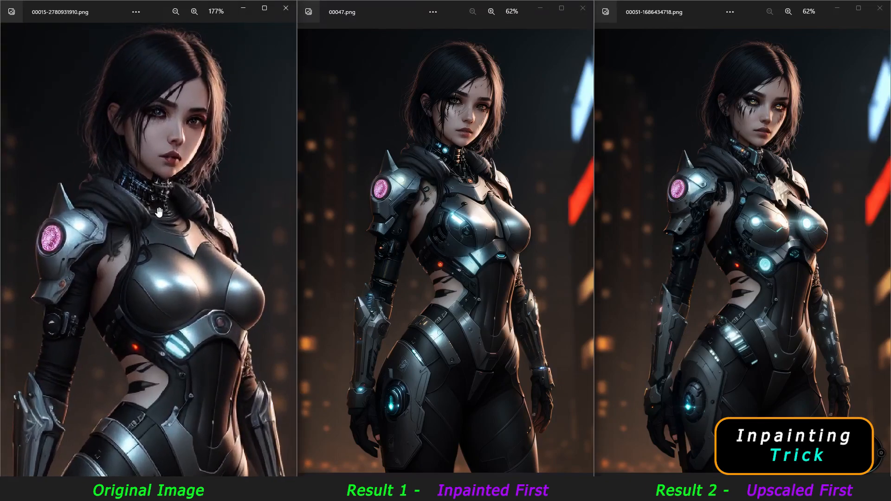
scroll(165, 171, "up", 3)
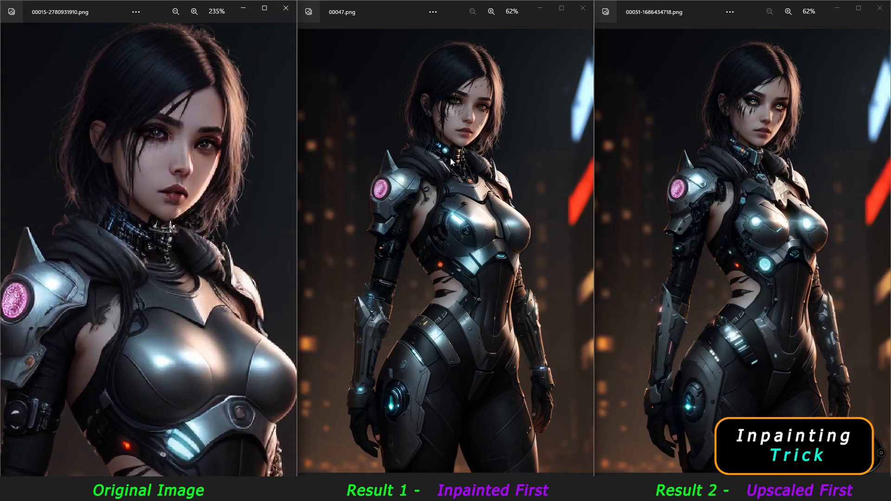
scroll(450, 156, "up", 5)
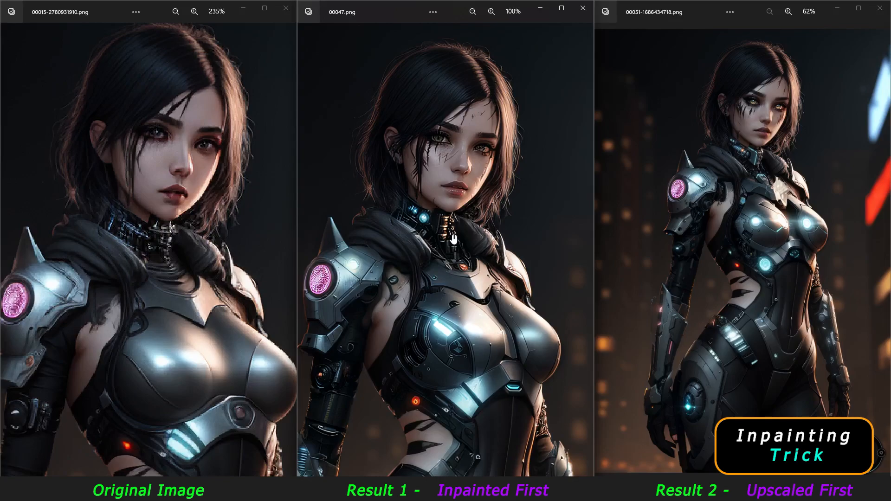
left_click_drag(450, 203, 453, 203)
scroll(789, 198, "up", 5)
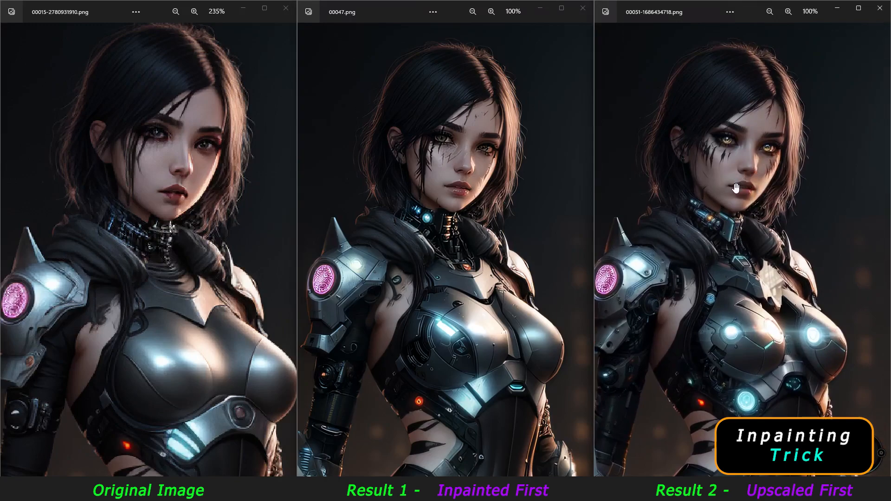
scroll(736, 187, "up", 1)
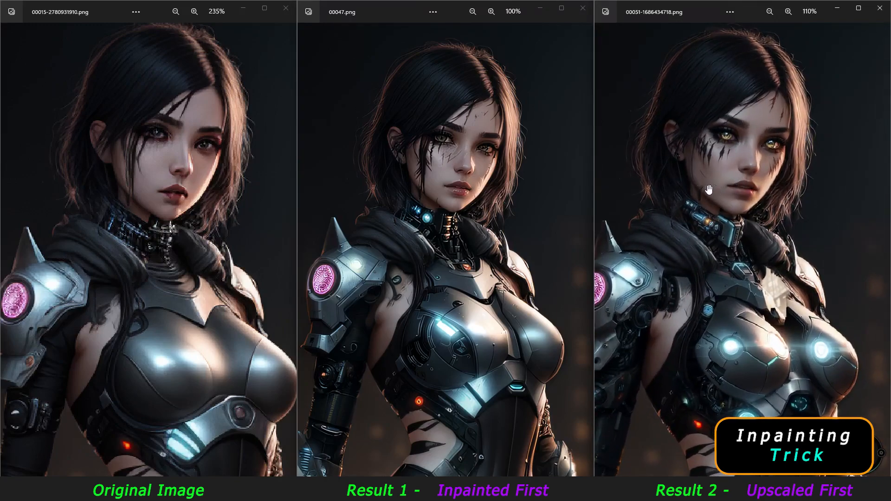
left_click_drag(743, 246, 785, 162)
left_click_drag(429, 305, 463, 227)
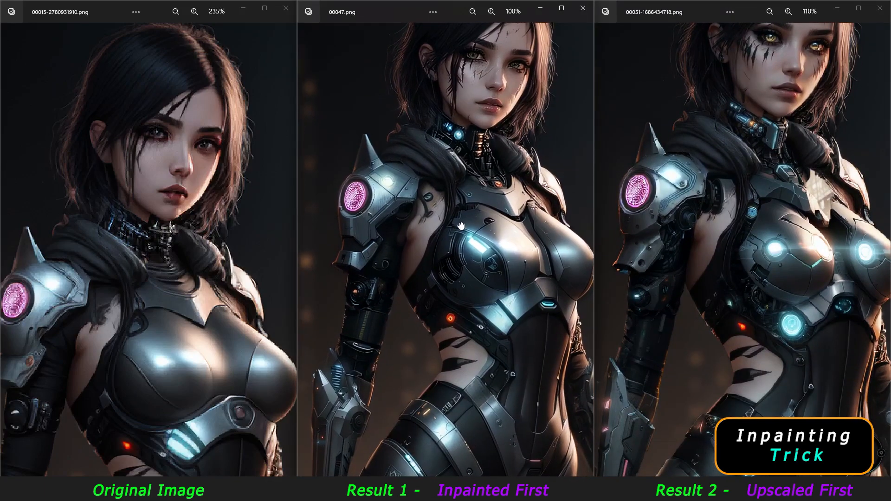
scroll(483, 228, "up", 5)
scroll(794, 199, "up", 6)
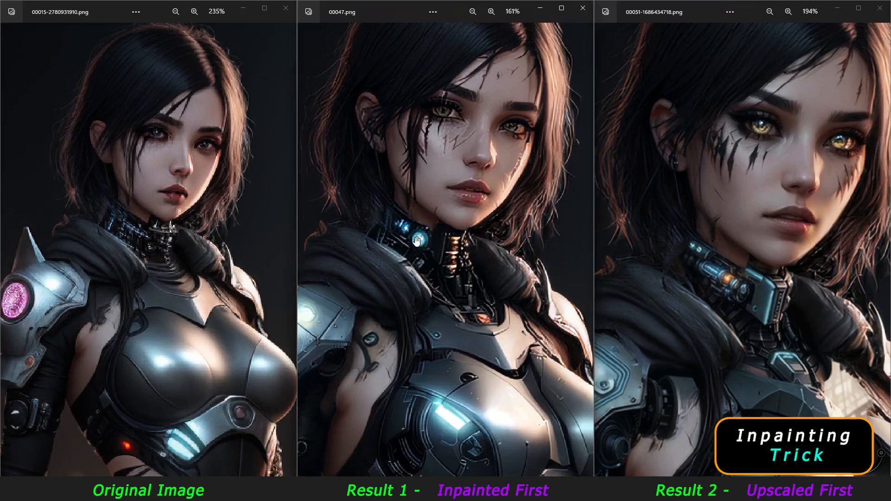
Compare the shoulder and upper-arm armor up close across the original, inpainted-first and upscaled-first images
left_click_drag(771, 289, 763, 248)
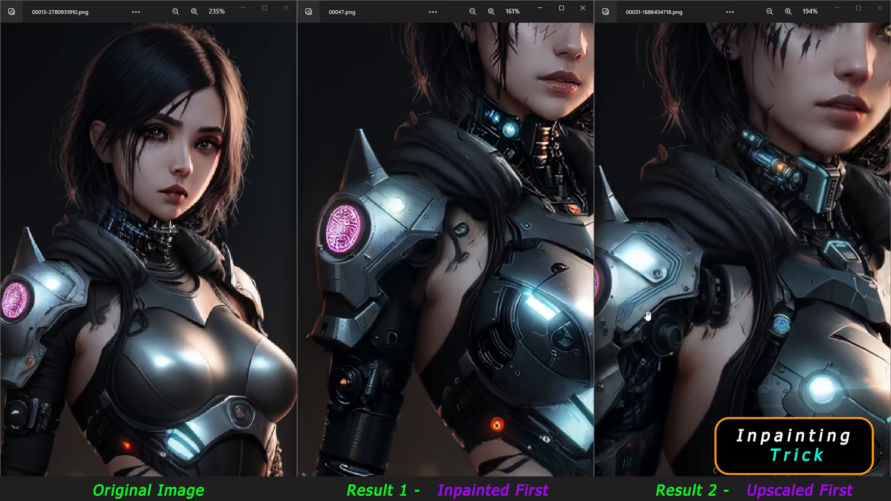
left_click_drag(682, 293, 738, 209)
left_click_drag(468, 335, 483, 247)
scroll(717, 355, "down", 2)
left_click_drag(717, 355, 741, 261)
scroll(759, 241, "down", 1)
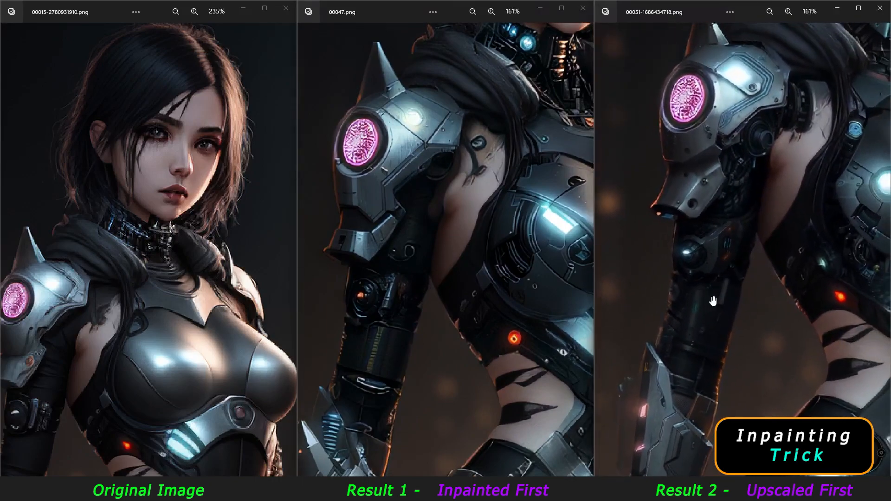
left_click_drag(84, 426, 189, 279)
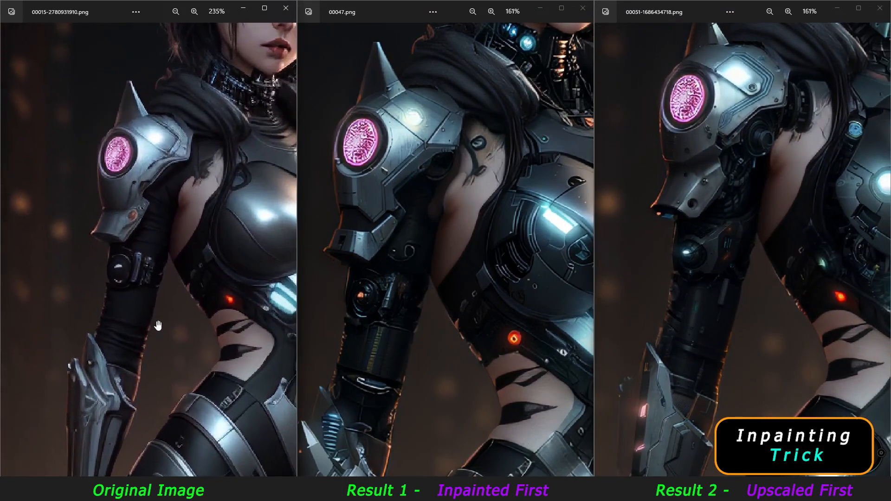
scroll(112, 253, "up", 3)
left_click_drag(177, 240, 122, 225)
scroll(99, 267, "up", 1)
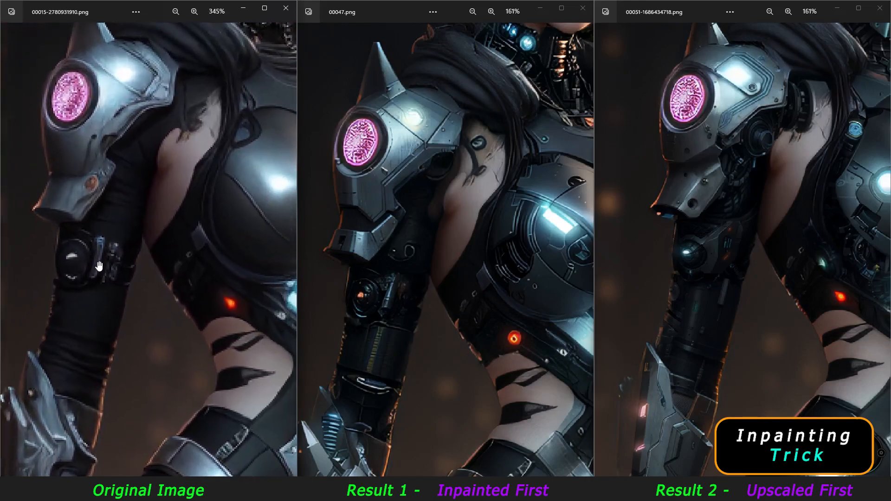
Examine the forearm armor, gloved hand and hip plate in close-up in all three images
left_click_drag(422, 439, 449, 223)
scroll(449, 223, "down", 2)
left_click_drag(689, 383, 694, 206)
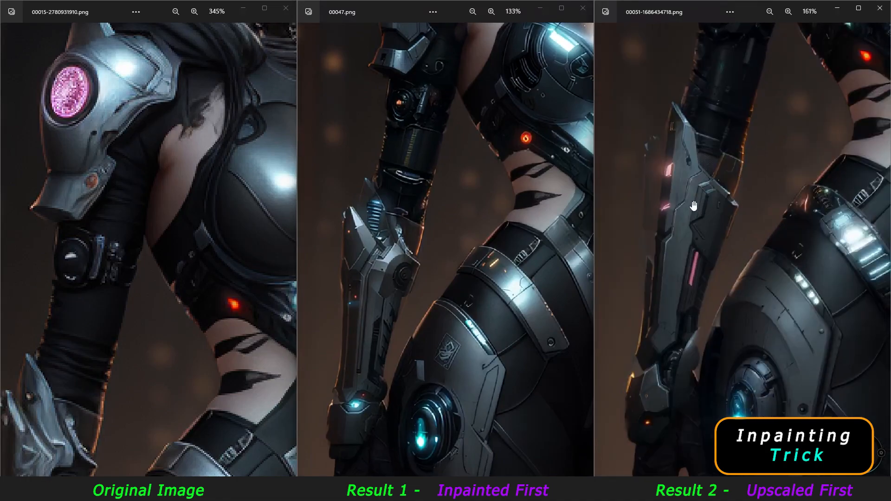
left_click_drag(689, 236, 687, 227)
left_click_drag(533, 358, 530, 254)
left_click_drag(726, 377, 721, 273)
left_click_drag(218, 400, 172, 231)
left_click_drag(188, 325, 195, 294)
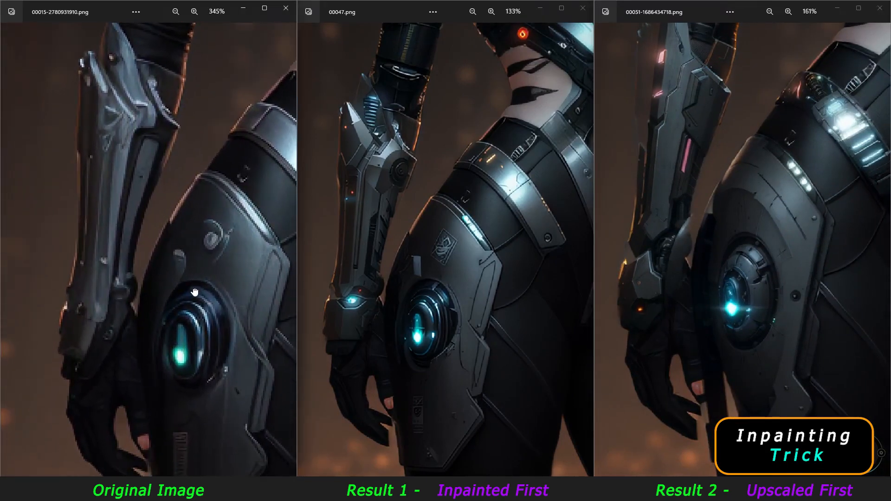
left_click_drag(383, 187, 374, 183)
left_click_drag(702, 292, 684, 338)
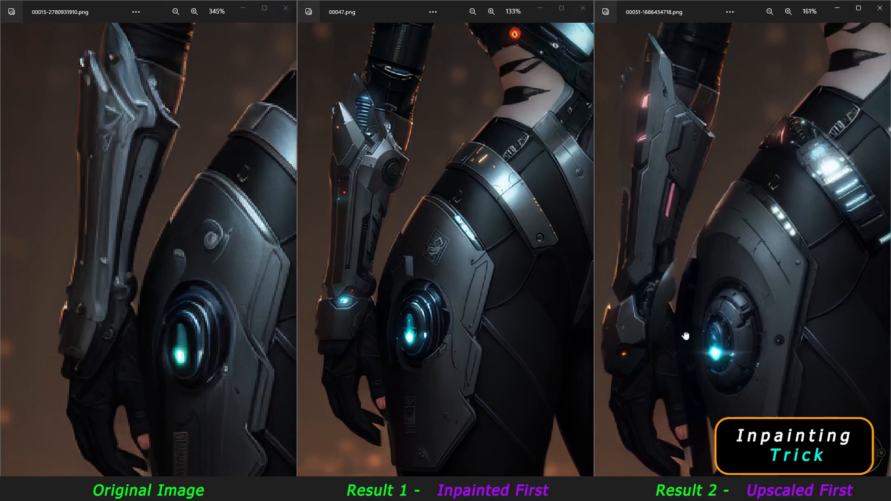
Compare the chest armor and waist details across the inpainted-first, upscaled-first and original images
scroll(711, 343, "down", 3)
scroll(500, 263, "down", 4)
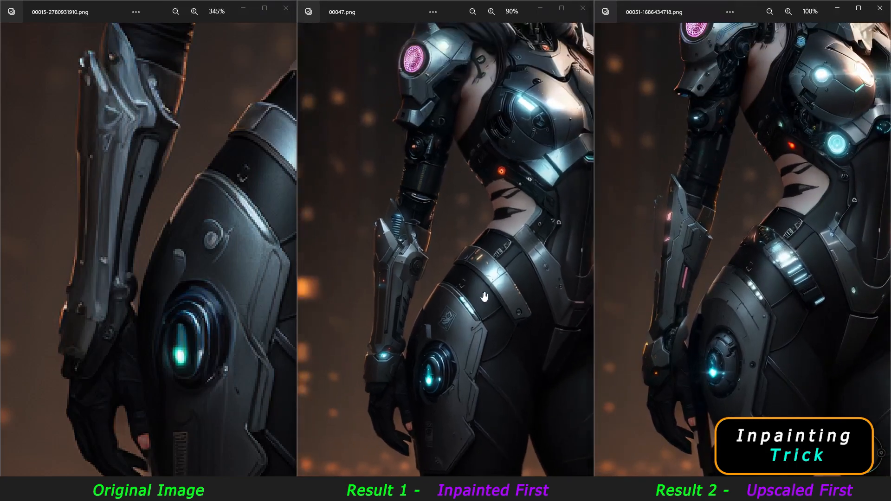
scroll(500, 262, "up", 1)
mouse_move(430, 246)
left_mouse_down()
mouse_move(441, 215)
mouse_move(444, 246)
left_mouse_up()
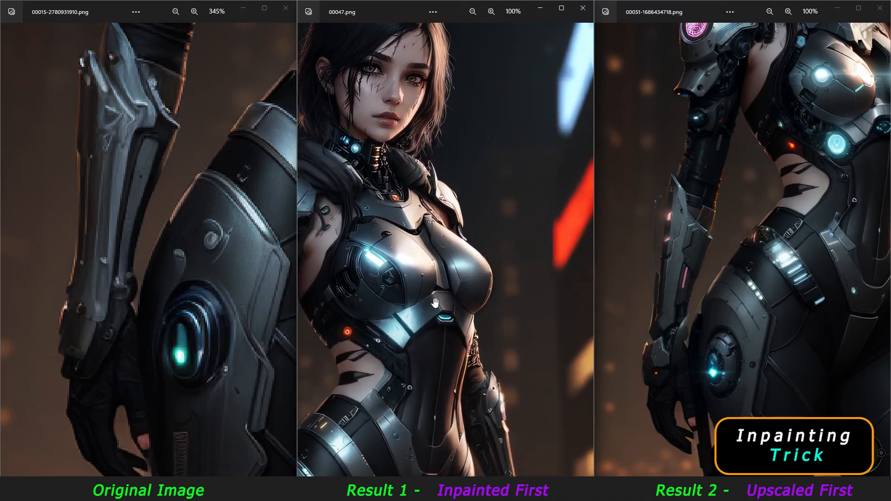
scroll(579, 285, "up", 2)
left_click_drag(848, 248, 882, 449)
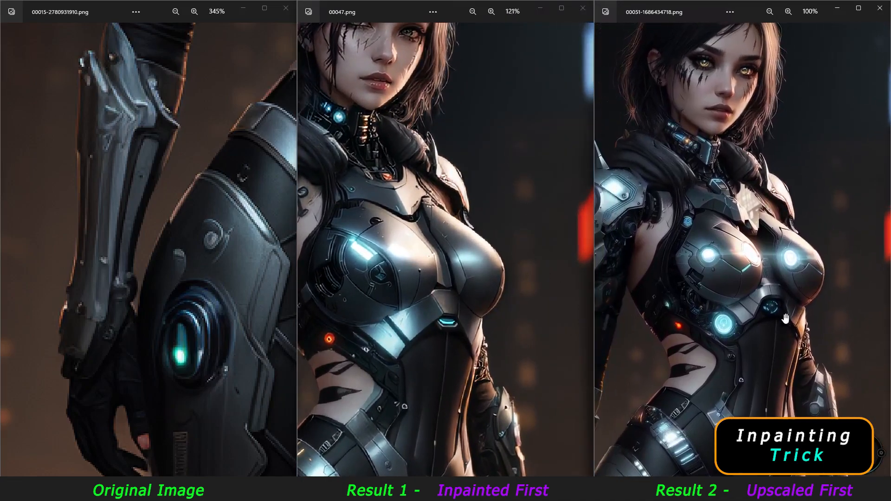
scroll(742, 278, "up", 3)
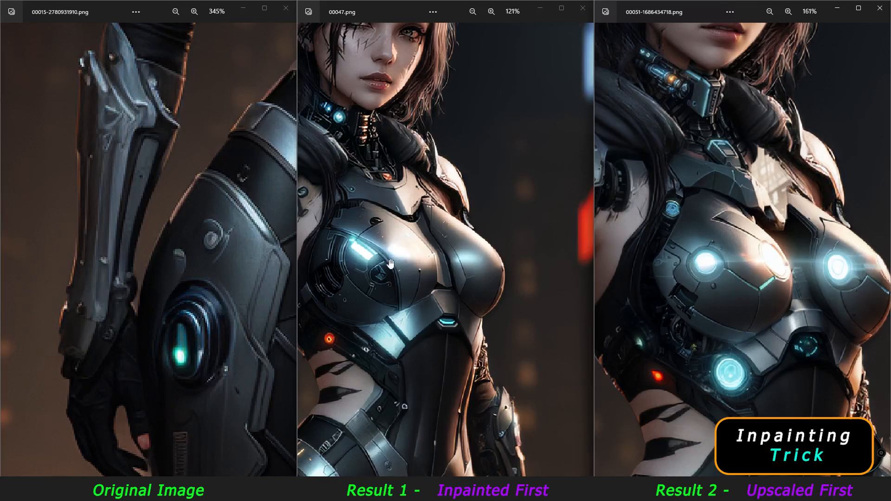
left_click_drag(197, 205, 106, 312)
scroll(172, 209, "down", 2)
left_click_drag(171, 209, 171, 323)
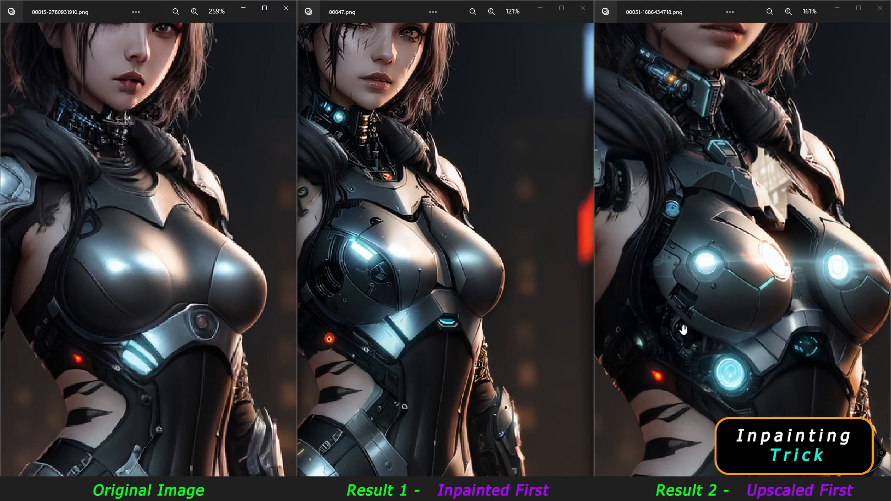
Show the whole character in all three images for a full-body side-by-side comparison
scroll(727, 327, "down", 4)
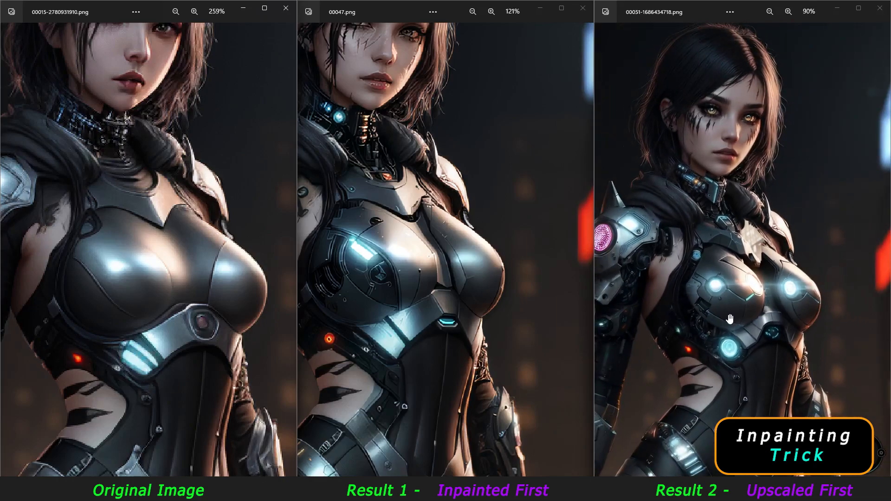
scroll(482, 289, "down", 4)
scroll(184, 242, "down", 6)
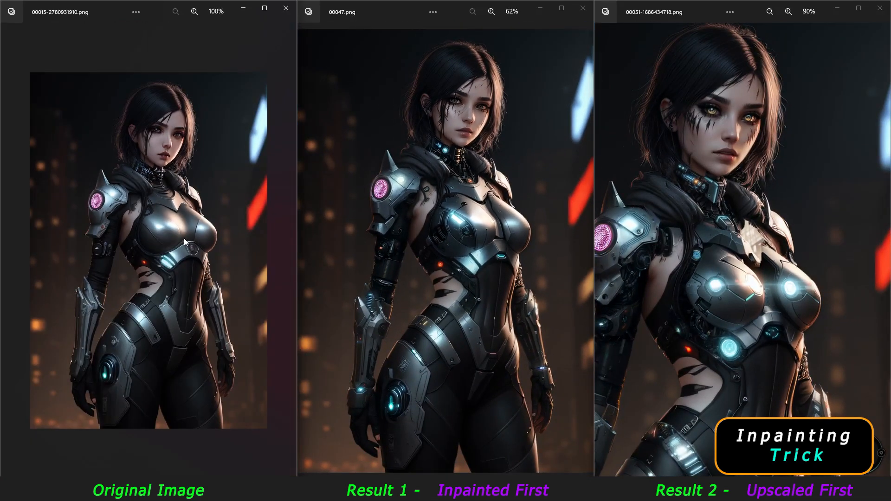
scroll(675, 261, "down", 2)
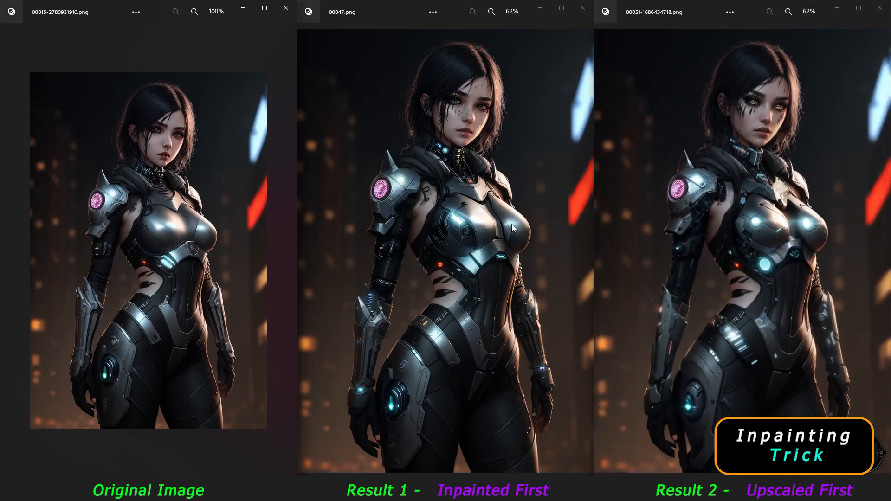